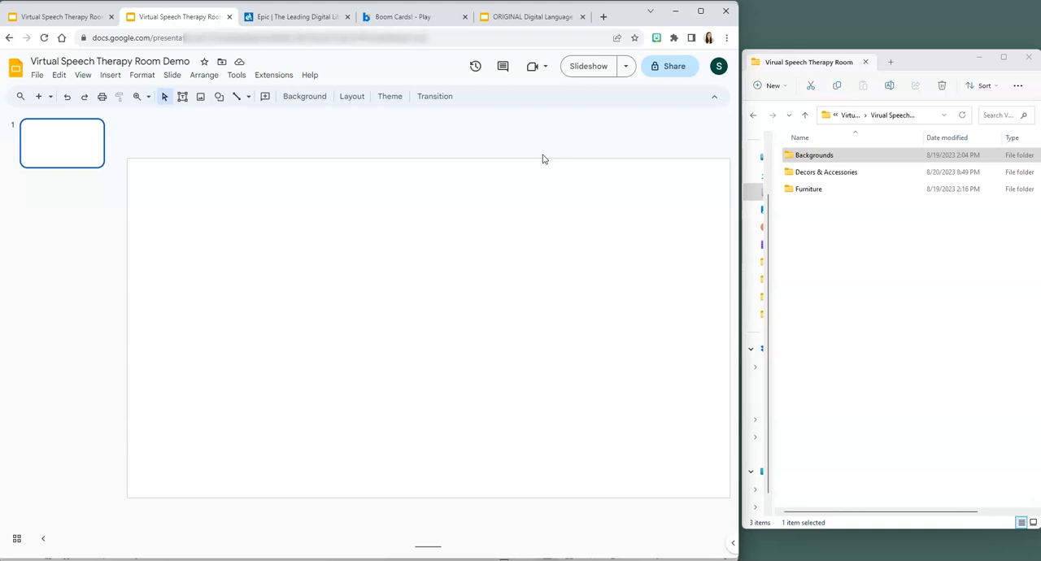
- Insert the Background 5 image from the Backgrounds folder onto the blank slide
click(829, 163)
double_click(830, 161)
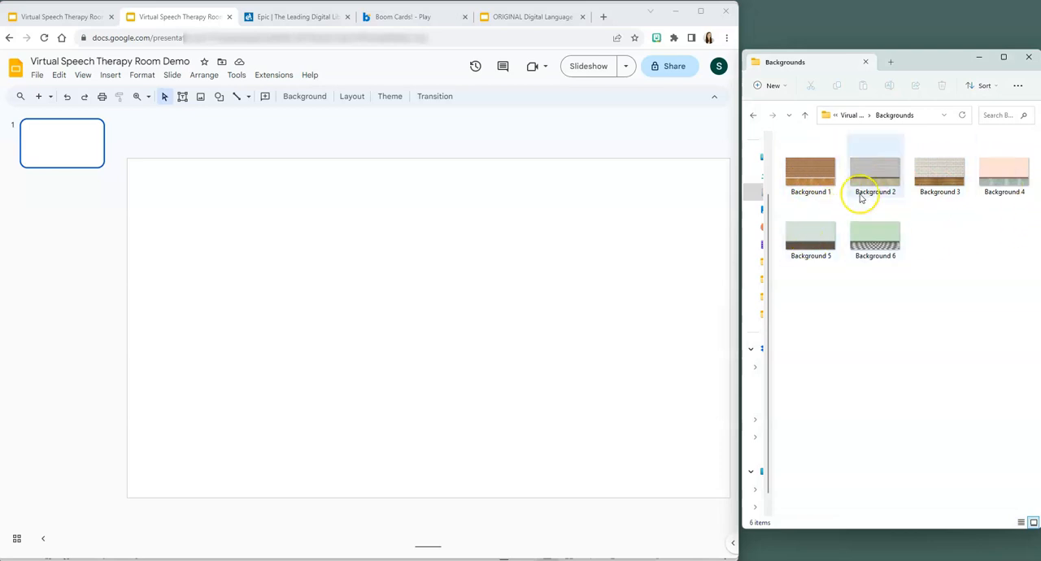
drag(823, 231, 400, 290)
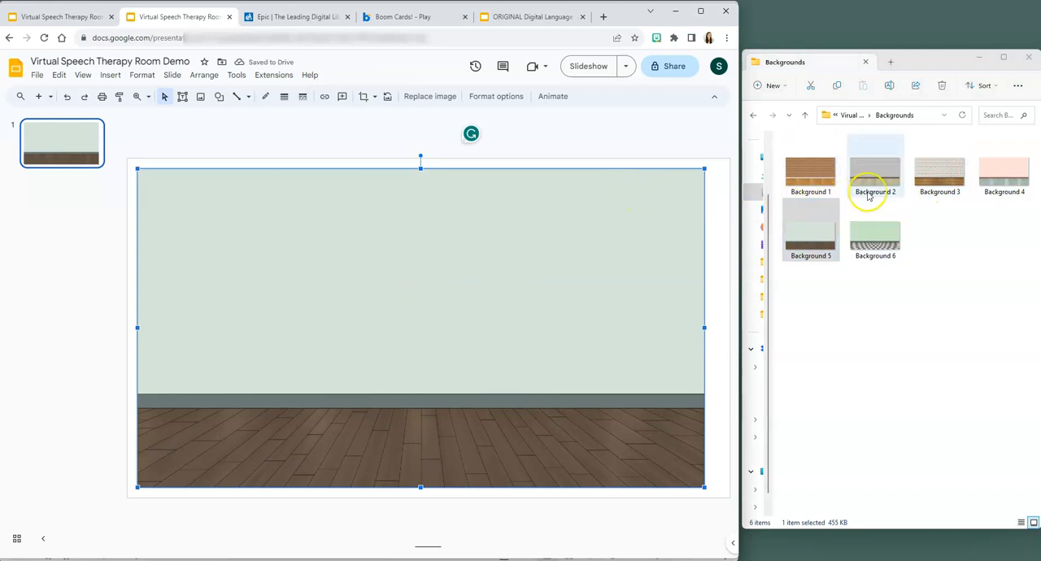
- Open the web image search for inserting a picture
click(112, 76)
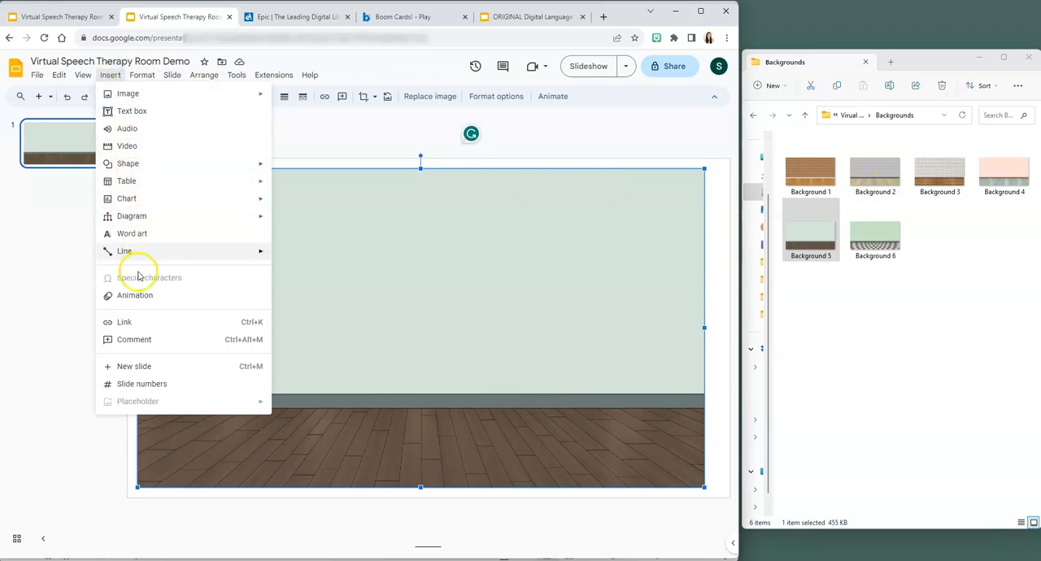
mouse_move(158, 98)
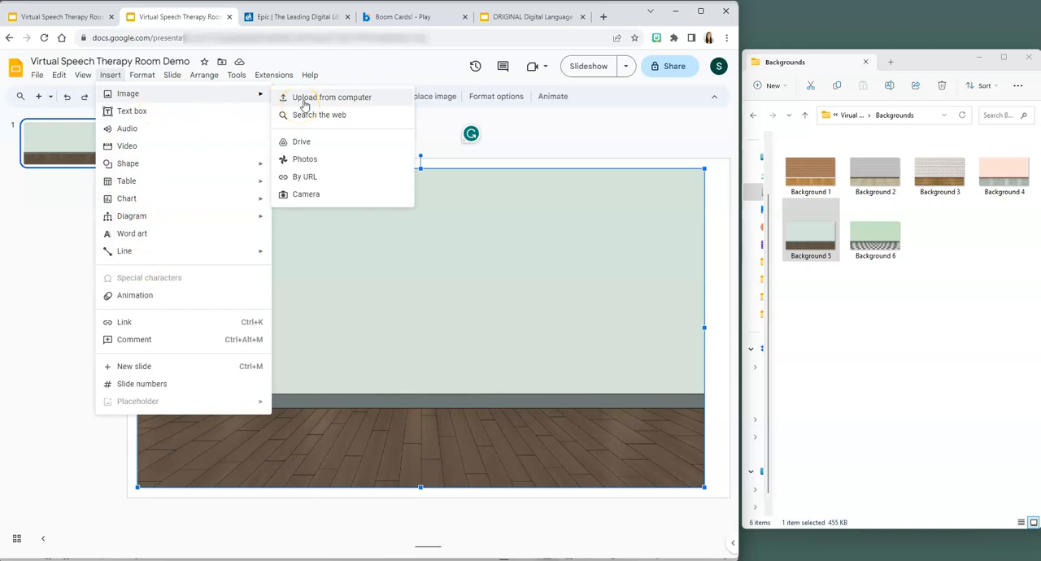
click(361, 114)
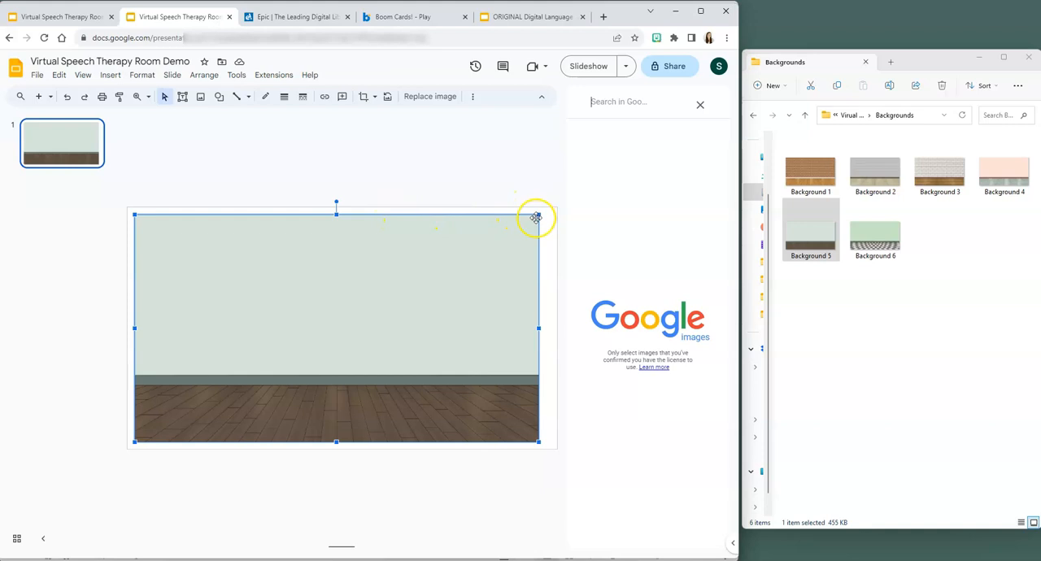
- Stretch and reposition the background image so it covers the whole slide, and close the image search
drag(537, 216, 551, 208)
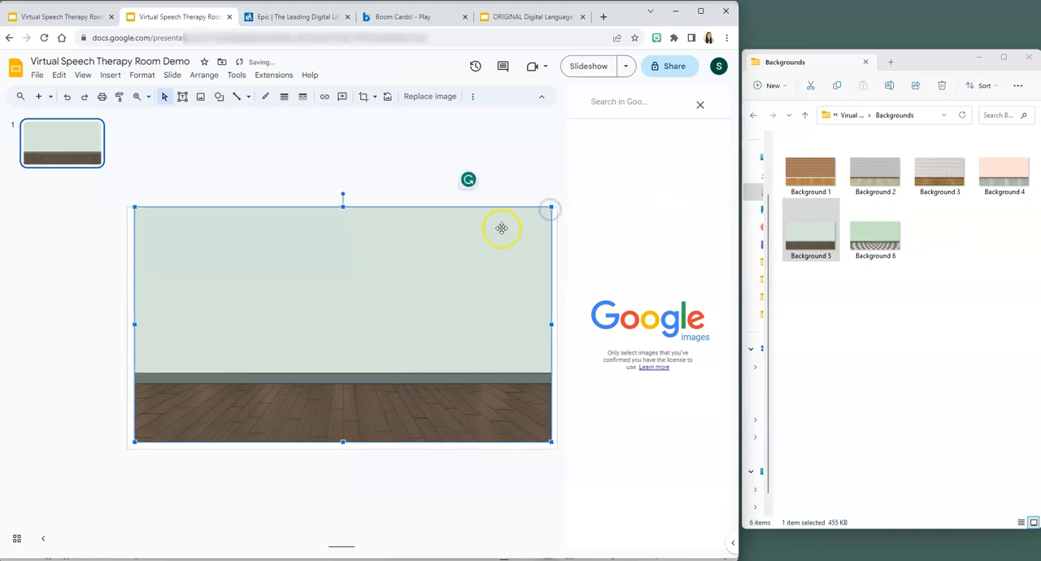
drag(490, 241, 495, 242)
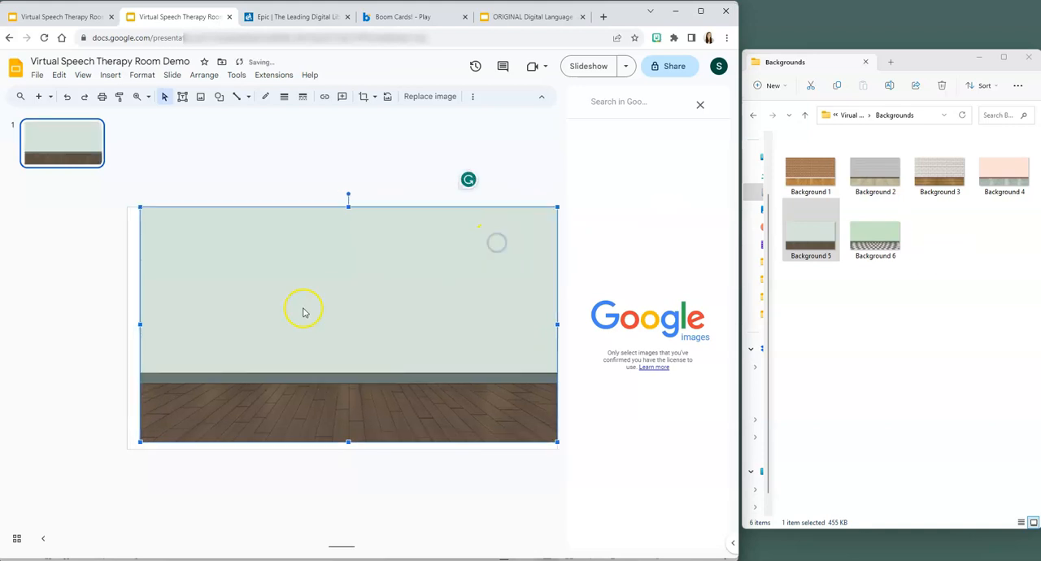
drag(138, 440, 128, 448)
click(92, 402)
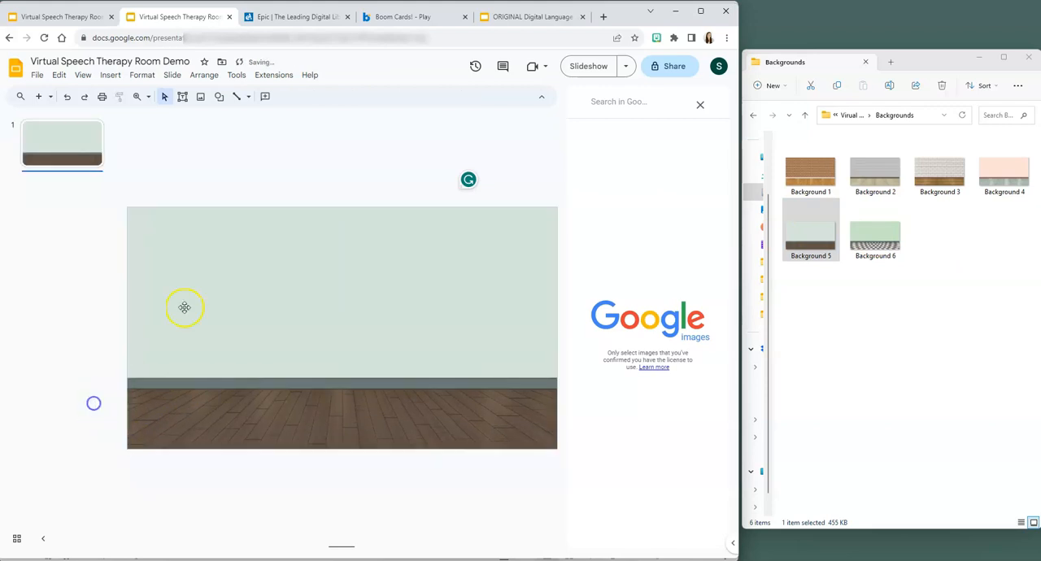
click(700, 105)
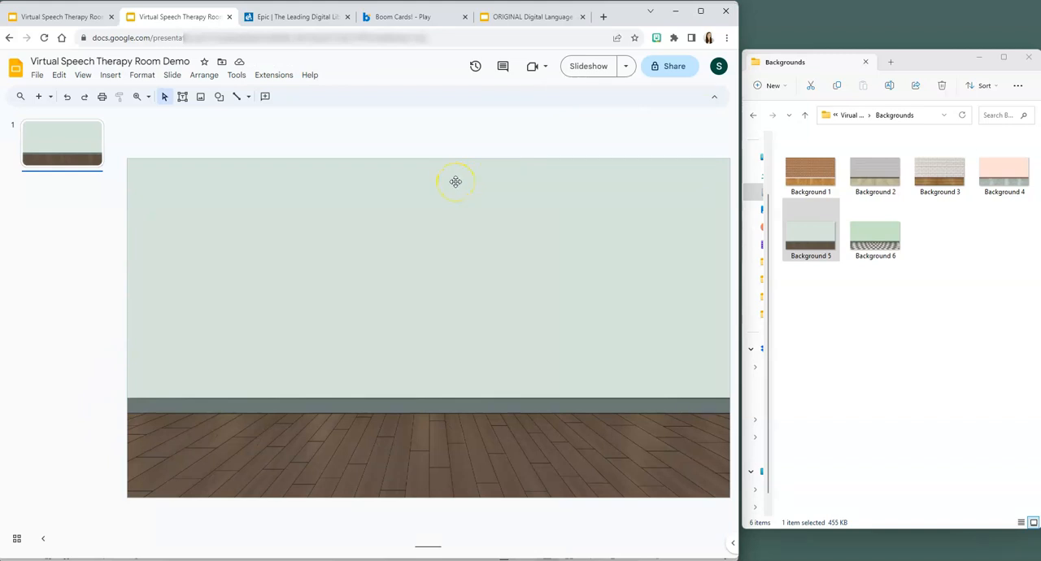
- Look through the images in the Decors & Accessories folder and the Furniture folder
click(848, 116)
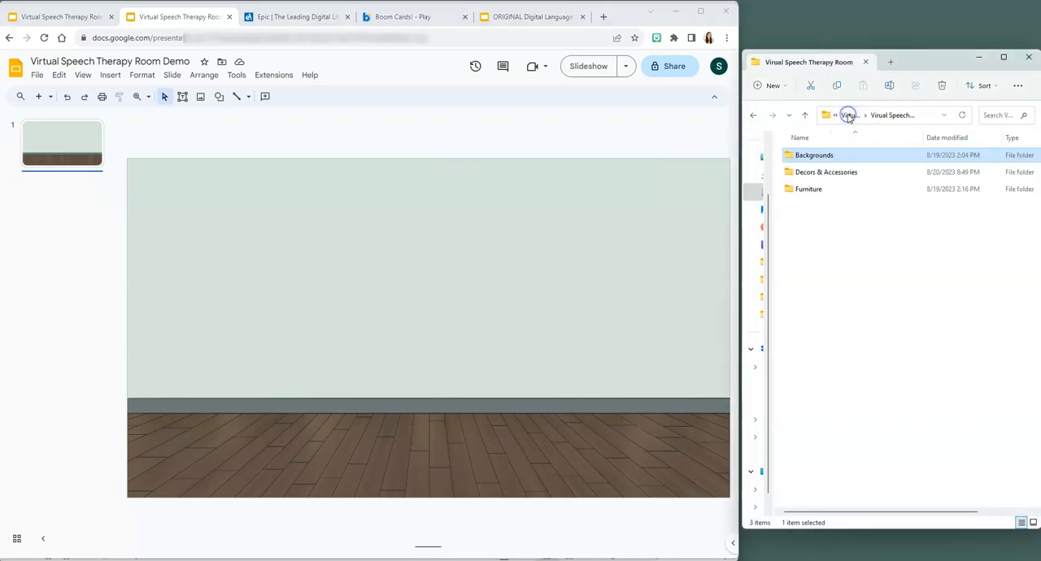
double_click(823, 180)
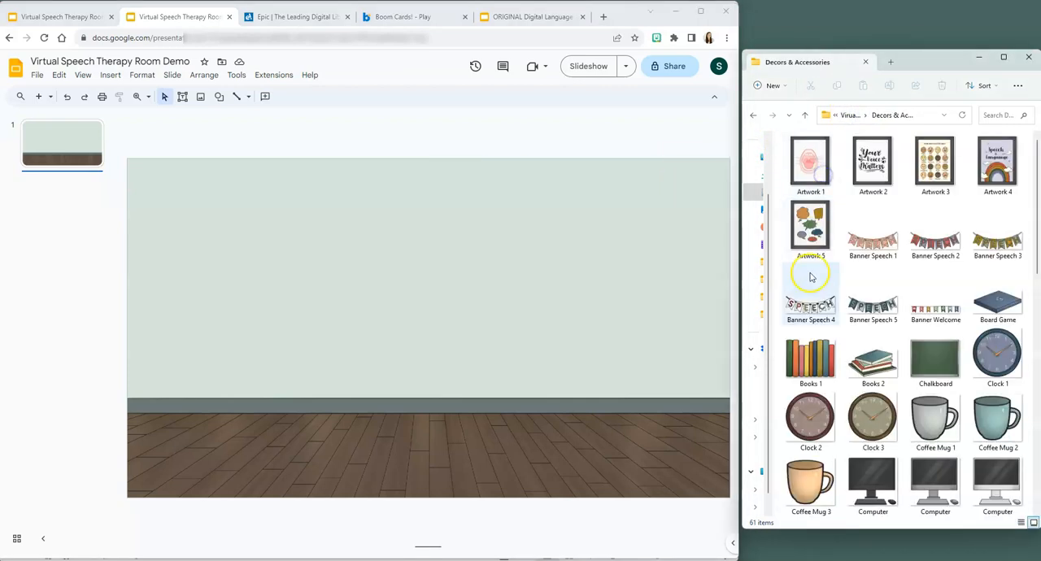
scroll(821, 344, down, 2)
scroll(821, 344, down, 10)
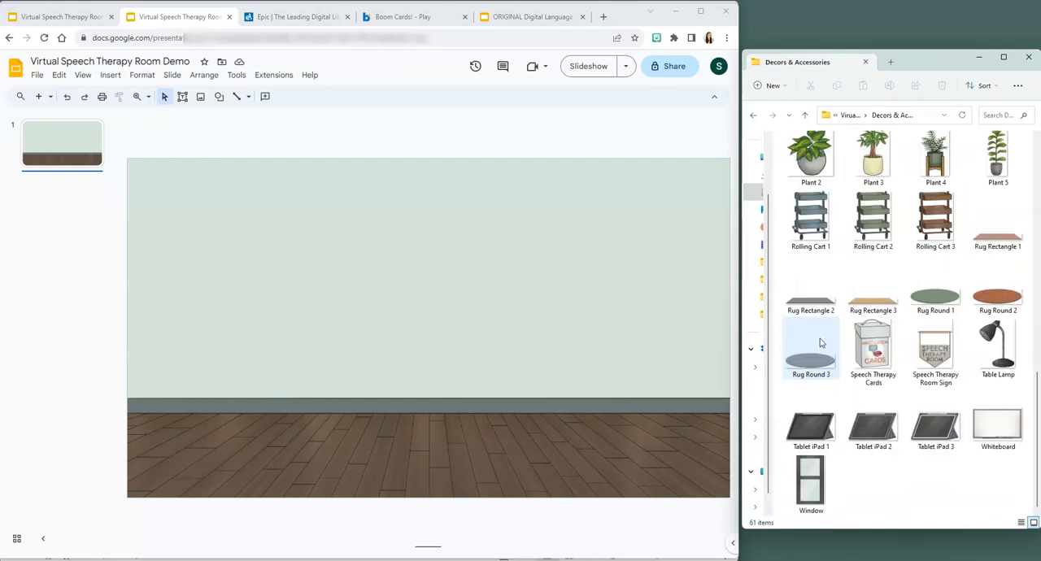
scroll(822, 344, up, 12)
click(852, 116)
double_click(813, 187)
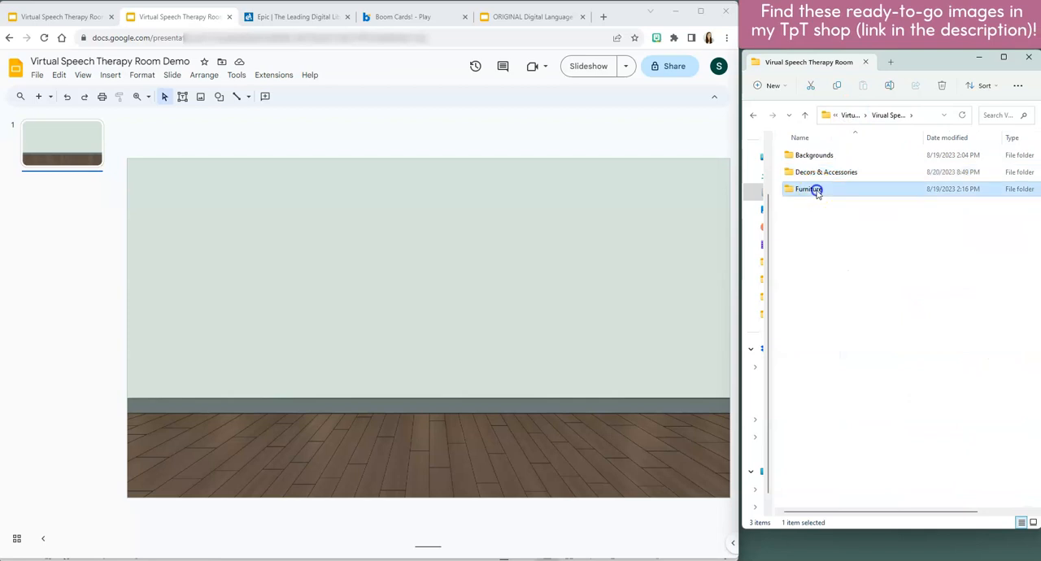
scroll(866, 415, down, 3)
scroll(874, 382, up, 3)
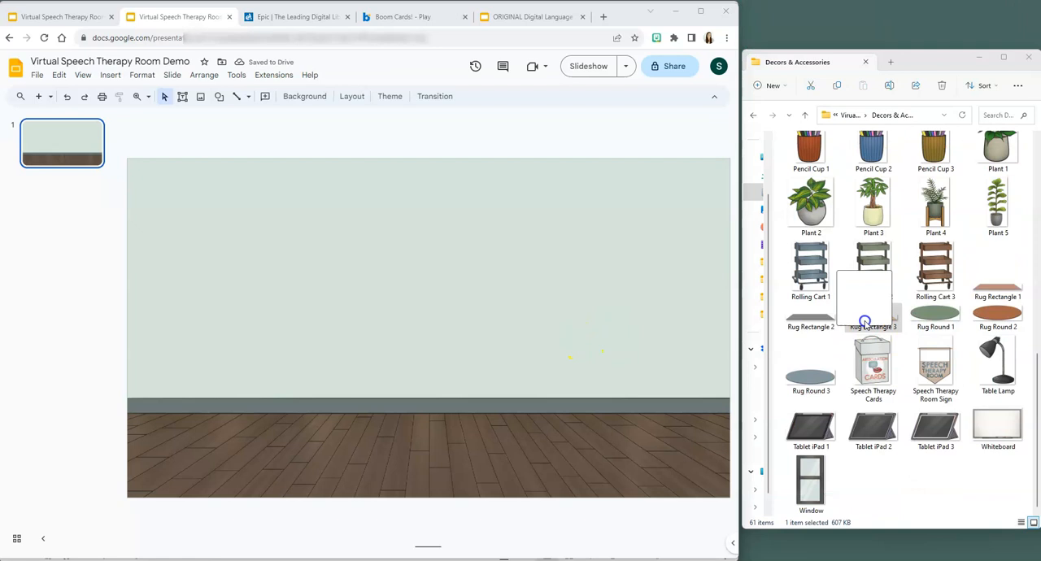
- Insert the Whiteboard image from the Decors & Accessories folder onto the slide
drag(864, 322, 867, 322)
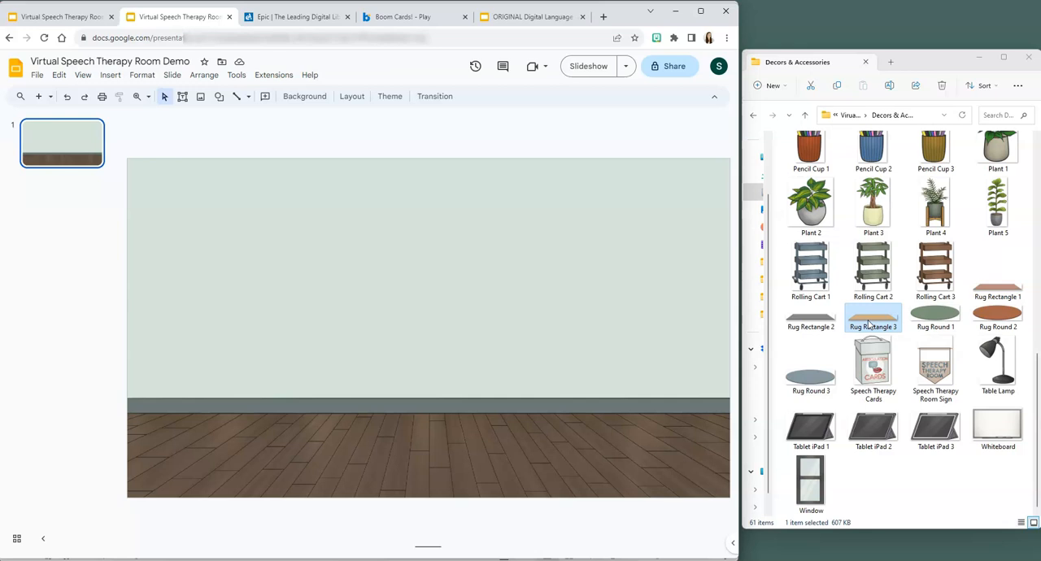
scroll(878, 202, up, 10)
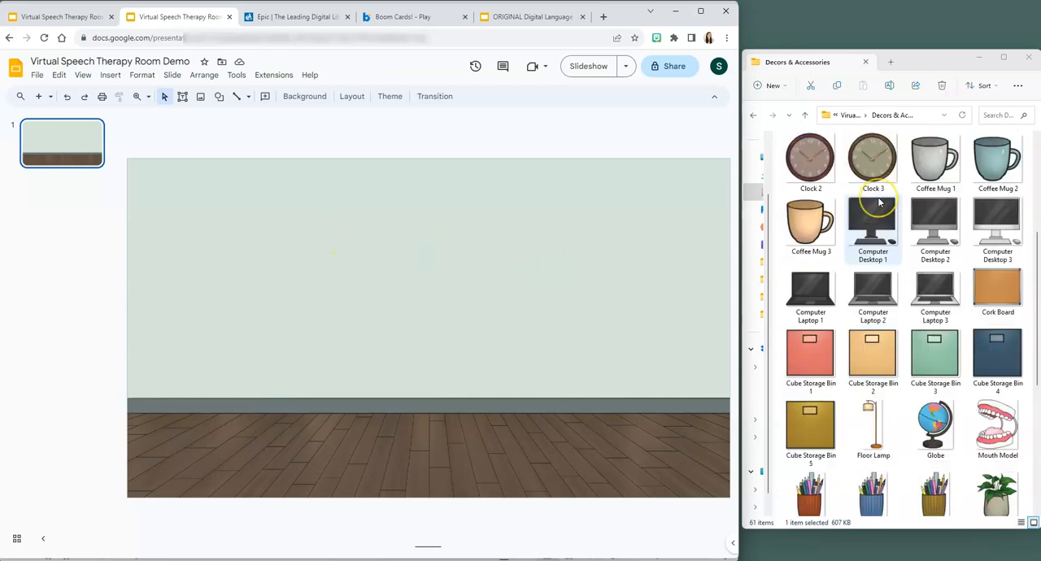
scroll(879, 202, down, 3)
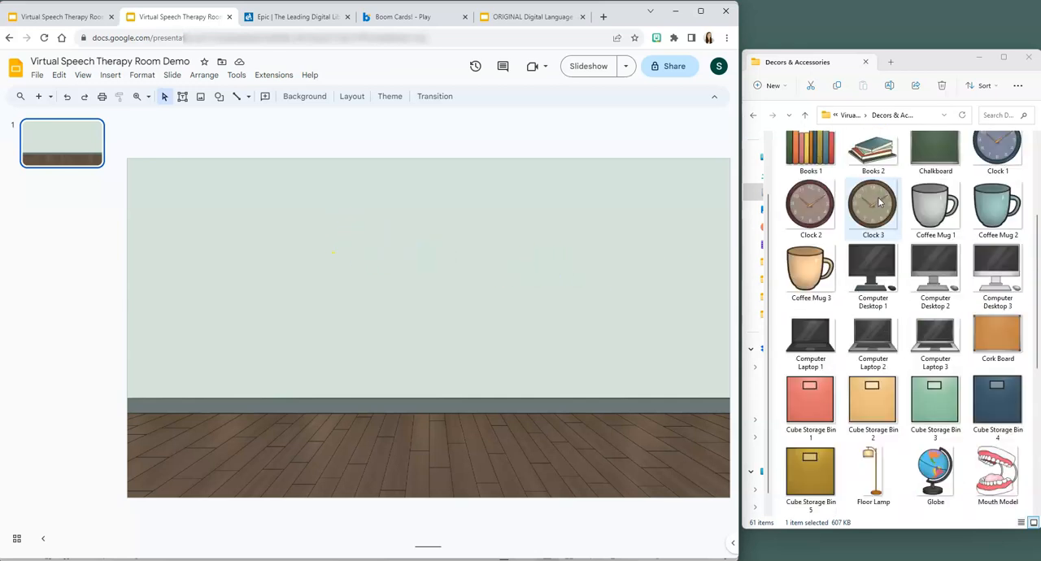
scroll(878, 202, down, 6)
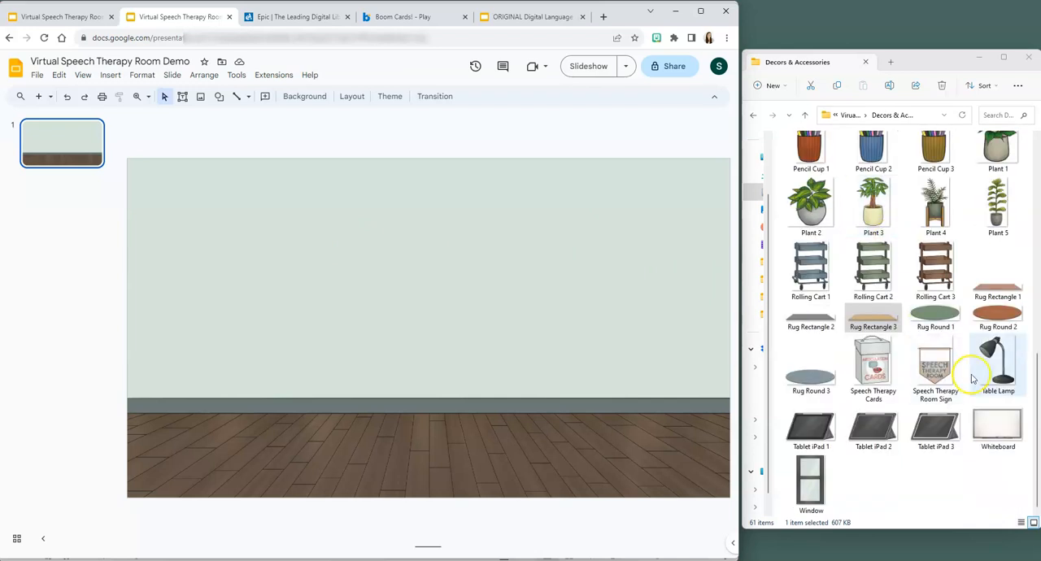
drag(1000, 422, 551, 336)
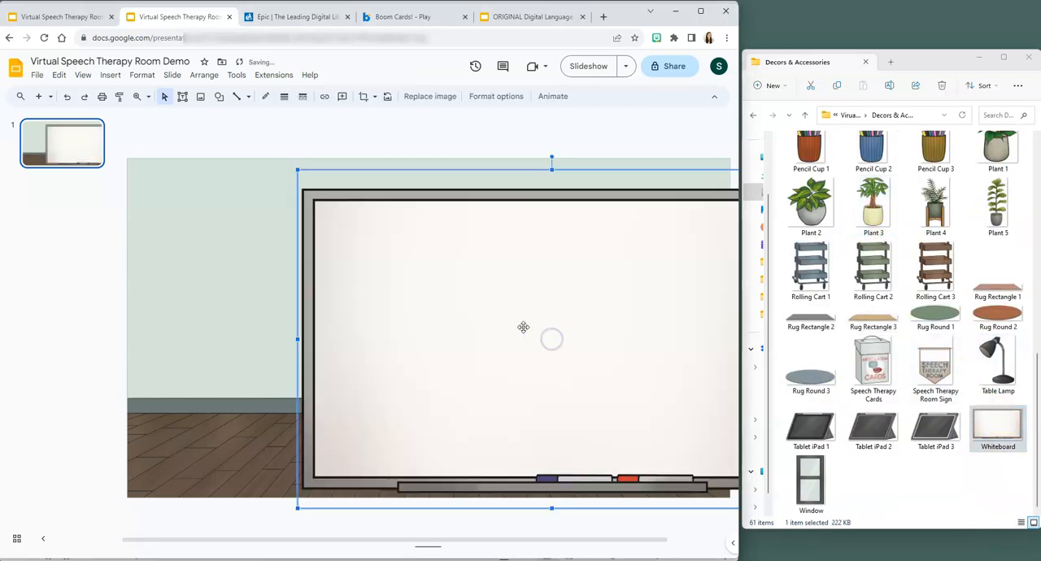
- Try shrinking the whiteboard and positioning it on the wall above the baseboard, and delete it
drag(298, 170, 407, 265)
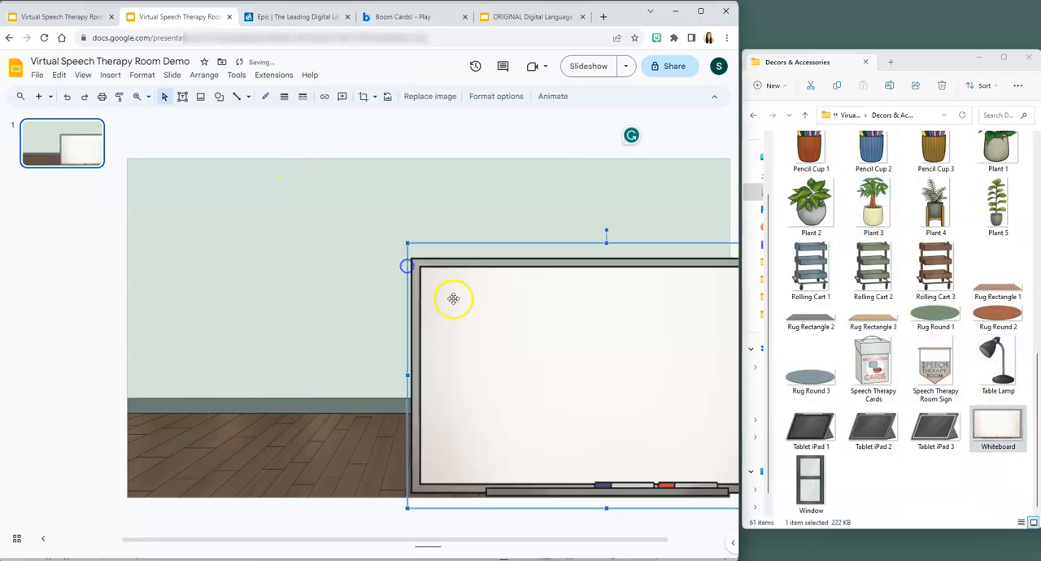
drag(528, 345, 352, 258)
drag(627, 154, 548, 197)
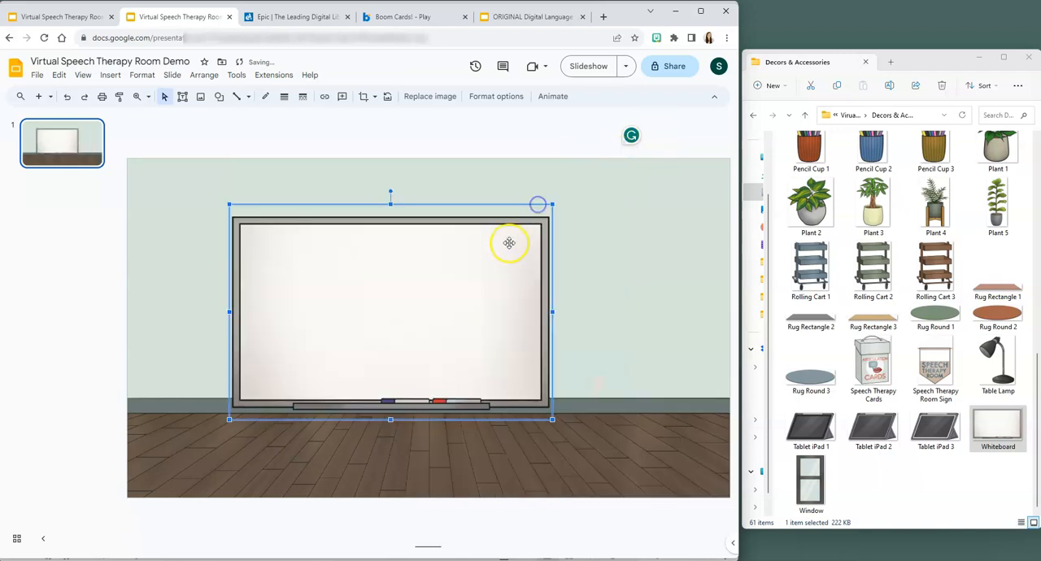
drag(509, 241, 540, 224)
drag(587, 187, 593, 181)
drag(522, 230, 538, 216)
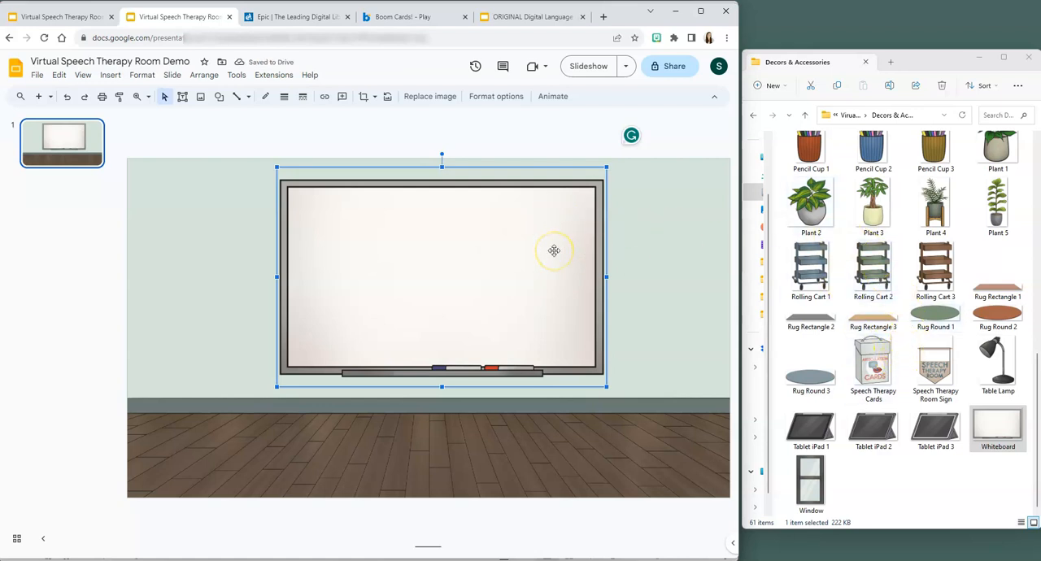
key(Delete)
- Insert the Plant 2 image and move it so the pot stands on the floor left of the slide's center
drag(812, 213, 427, 349)
drag(383, 406, 379, 362)
- Insert the Whiteboard image, scale it down and place it in the middle of the wall above the baseboard
drag(998, 427, 353, 312)
drag(460, 268, 497, 266)
drag(698, 154, 608, 220)
drag(502, 309, 551, 265)
drag(656, 172, 550, 237)
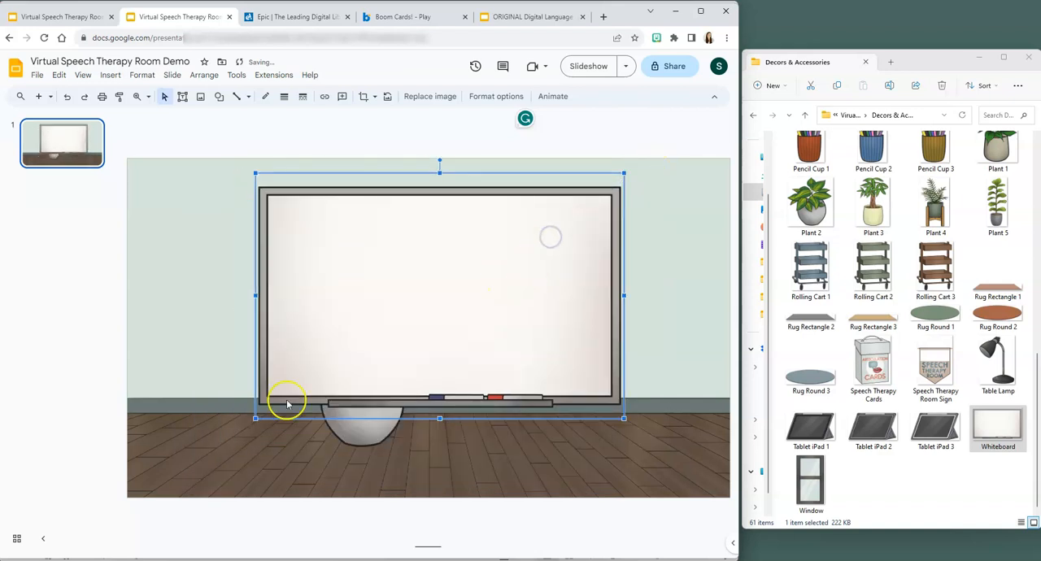
drag(255, 417, 295, 378)
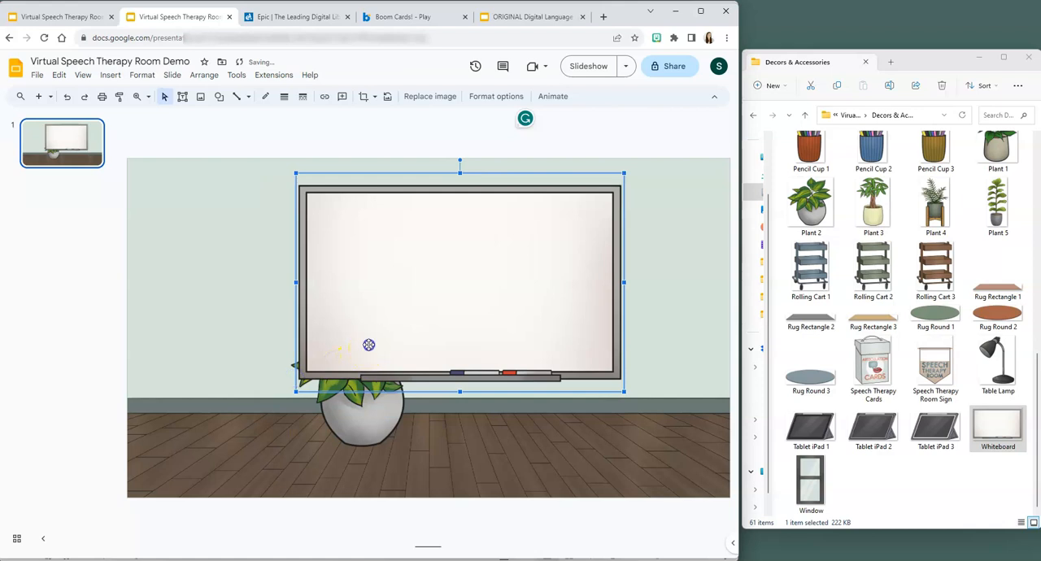
drag(368, 345, 354, 343)
- Bring the plant forward in front of the whiteboard, shrink it and place it at the whiteboard's lower-left corner
click(363, 409)
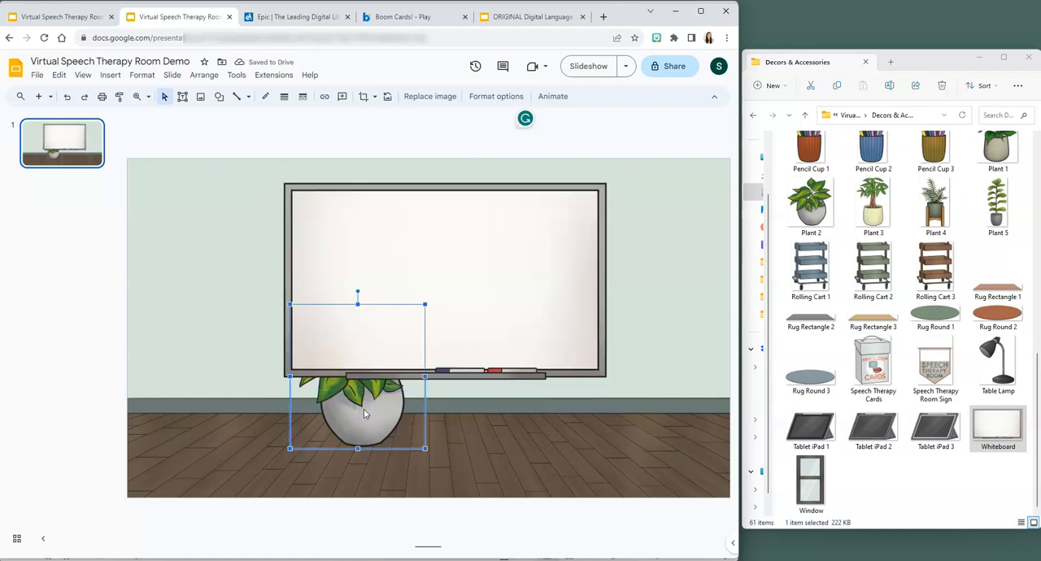
right_click(363, 409)
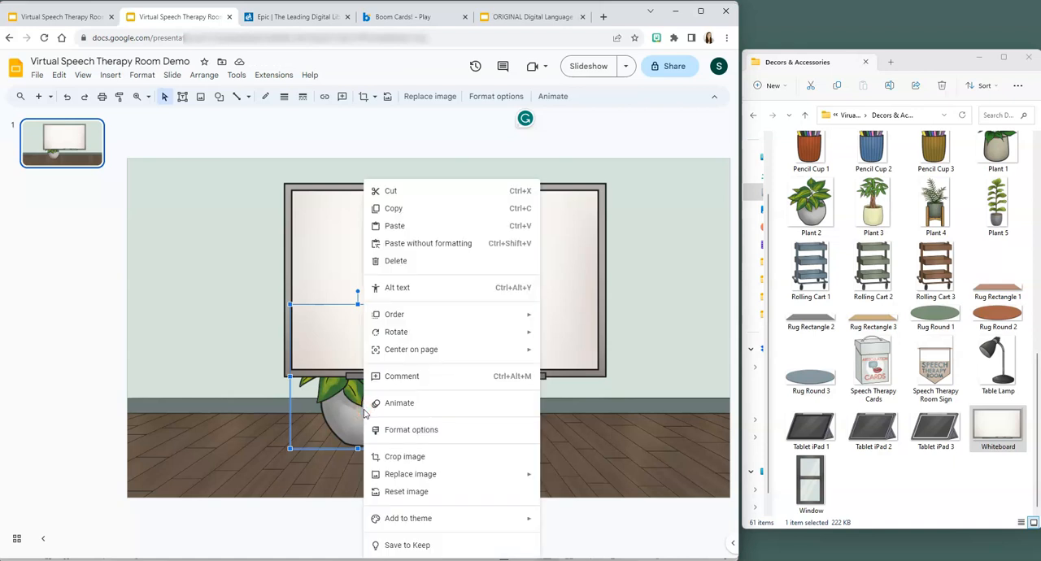
mouse_move(418, 315)
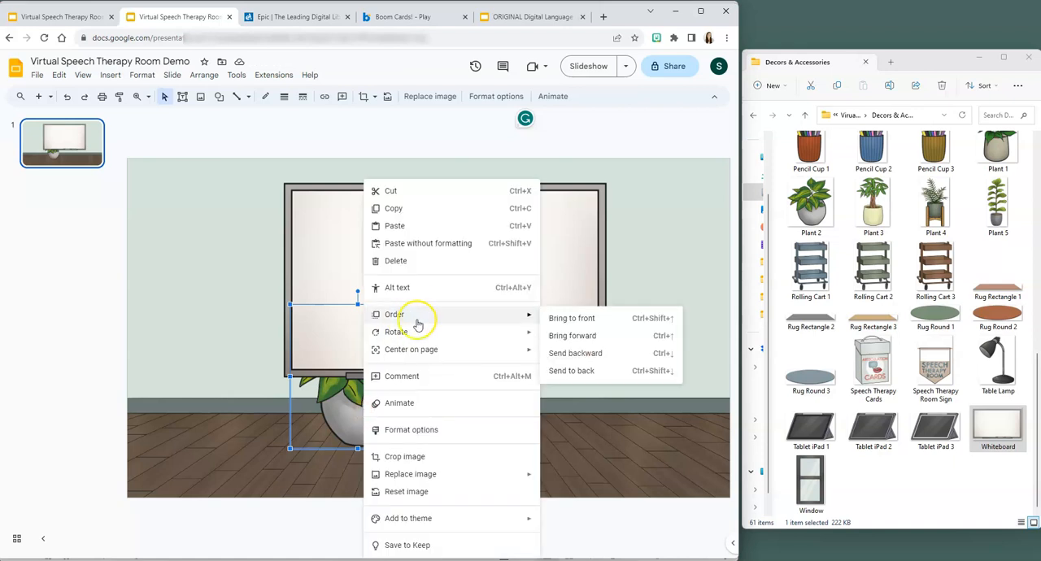
click(579, 335)
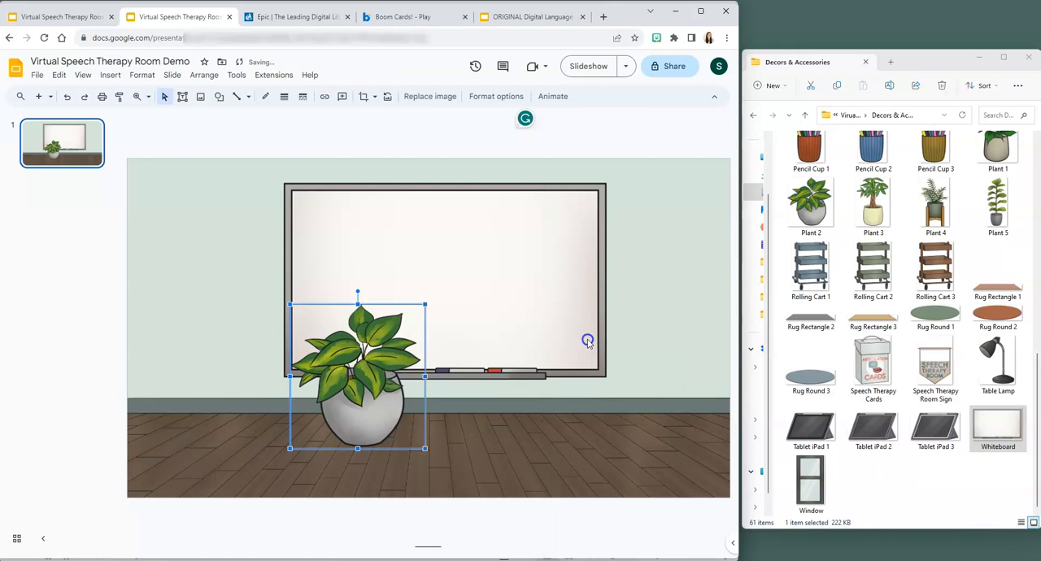
drag(425, 303, 389, 328)
drag(329, 401, 315, 395)
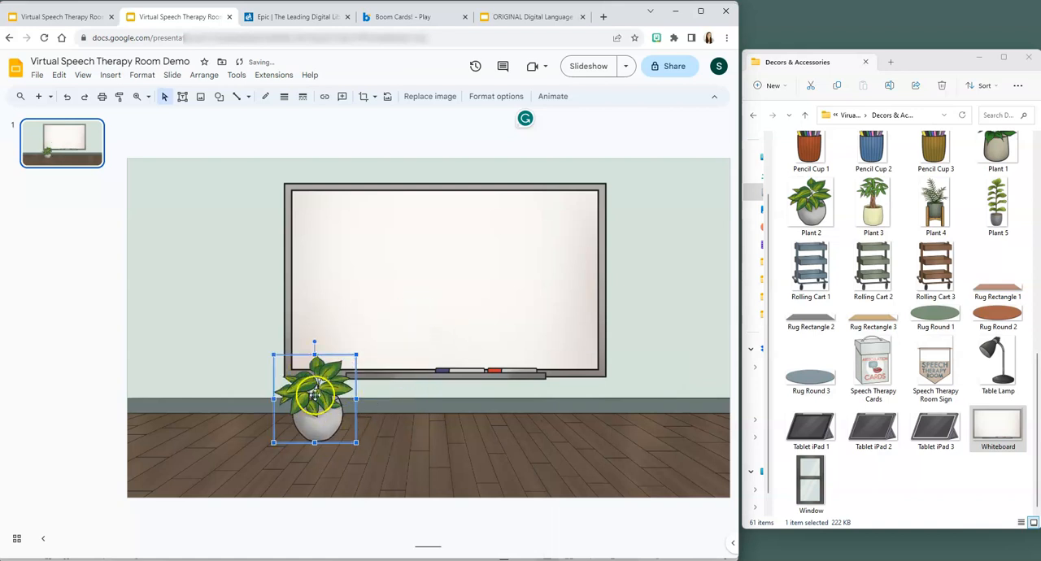
- Insert the Desk 3 image from the Furniture folder onto the slide
scroll(895, 325, up, 15)
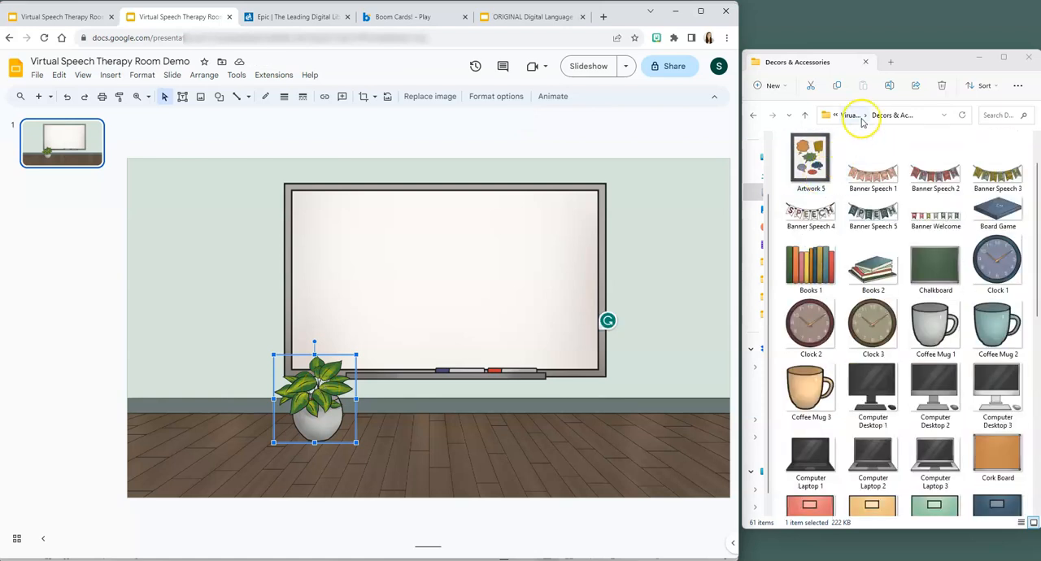
click(850, 114)
double_click(817, 188)
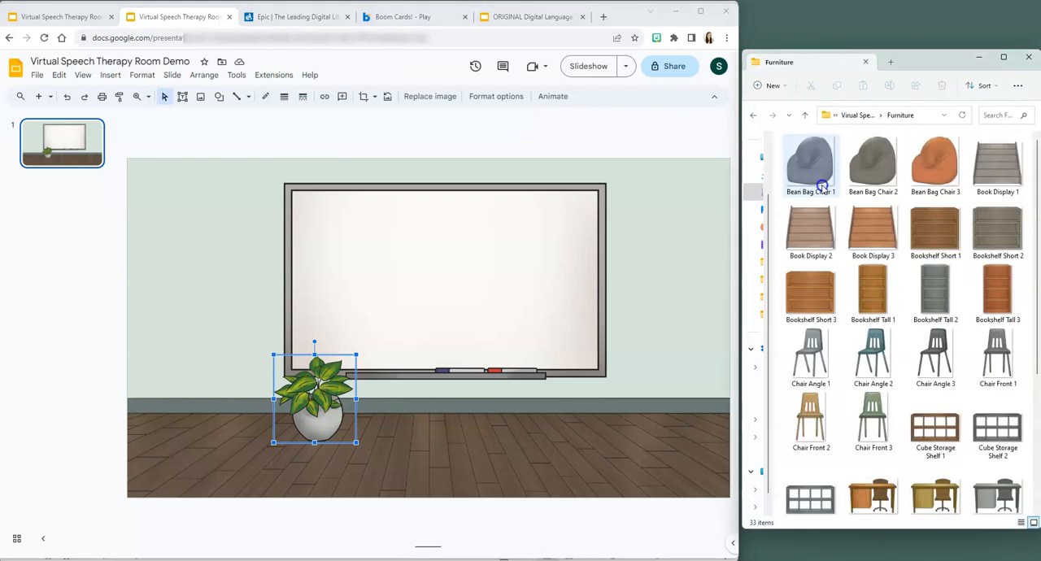
scroll(879, 366, down, 2)
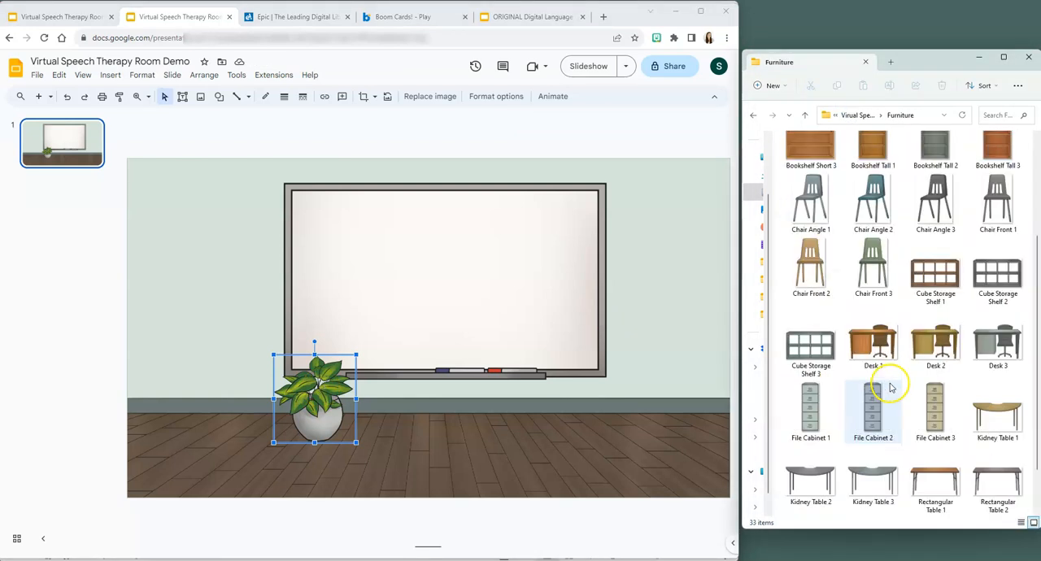
click(1002, 345)
drag(1001, 344, 644, 299)
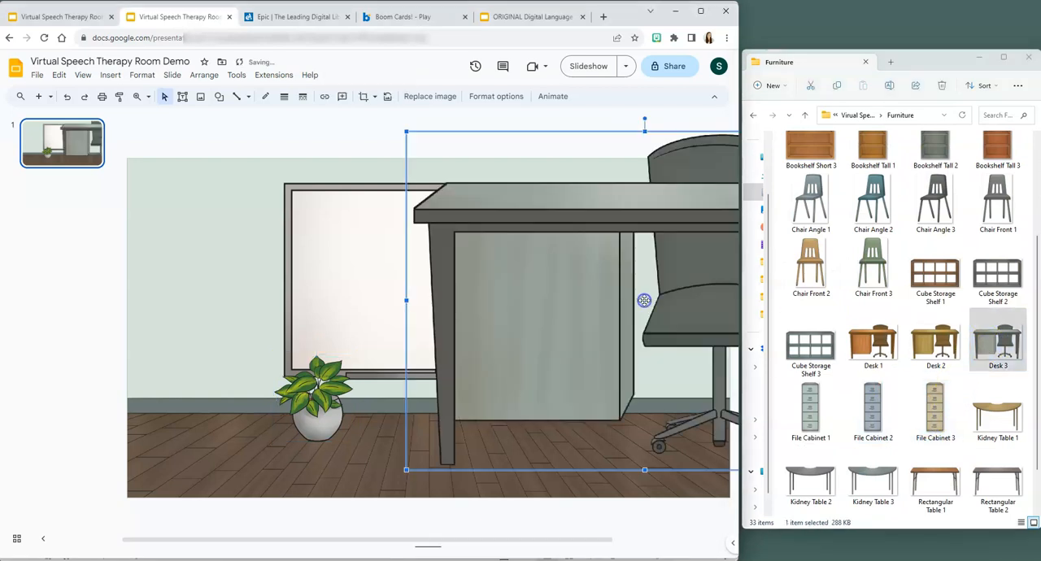
- Shrink the desk and place it on the floor at the right side of the room, overlapping the whiteboard's lower-right corner
drag(407, 131, 578, 307)
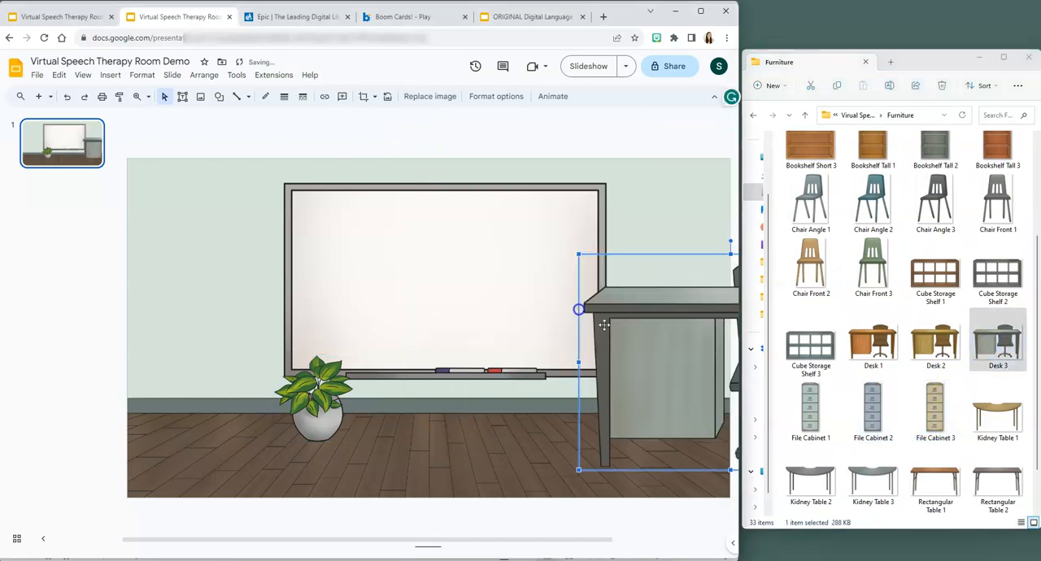
drag(734, 353, 555, 335)
drag(691, 234, 598, 300)
drag(556, 352, 662, 344)
drag(491, 289, 485, 286)
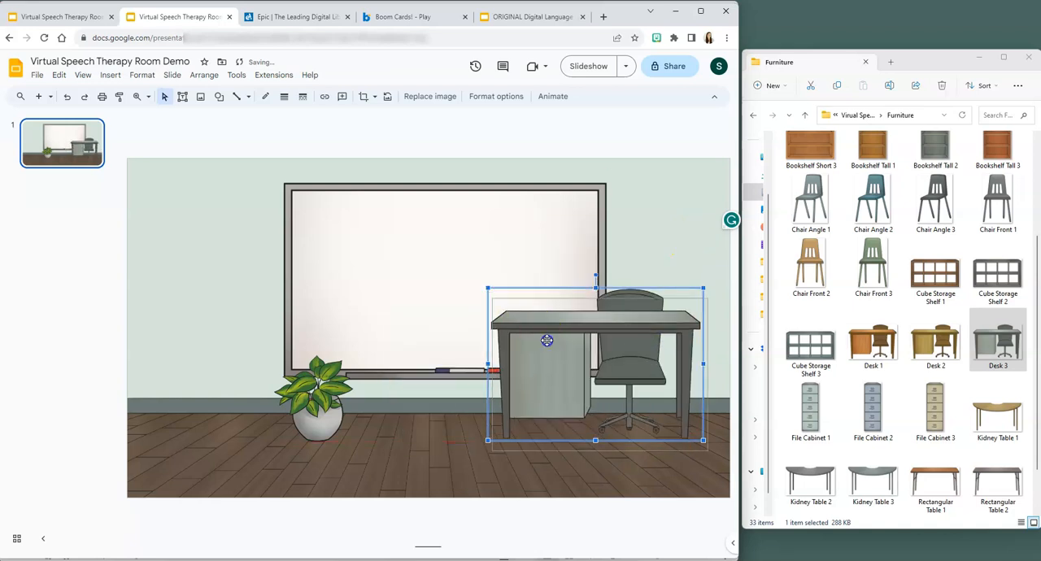
- Nudge the desk down and to the right, then shrink the whiteboard and raise it so it hangs above the plant
drag(548, 339, 555, 350)
click(397, 287)
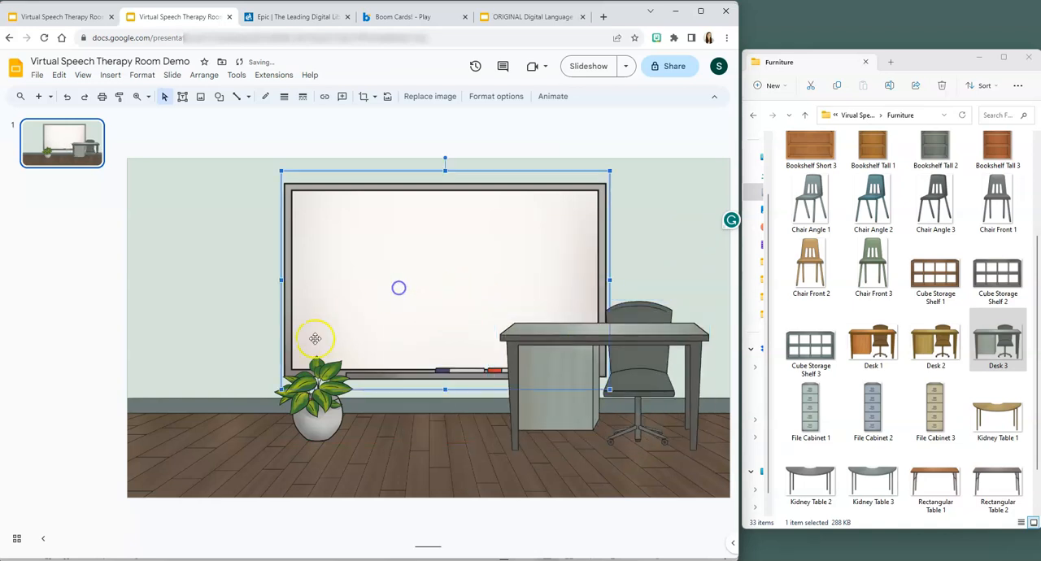
drag(280, 392, 333, 355)
drag(418, 281, 415, 275)
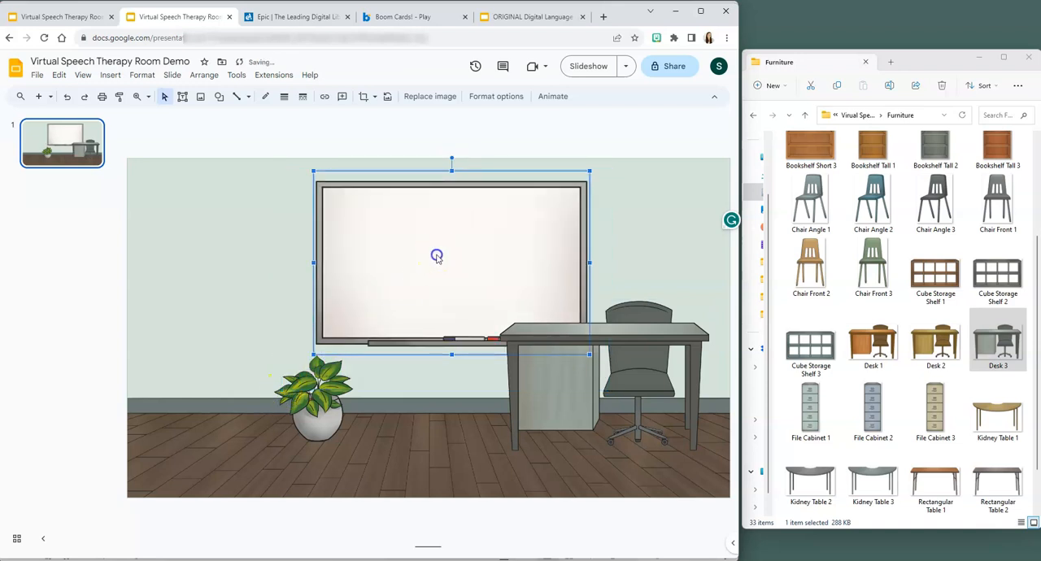
- Insert the File Cabinet 3 image, scale it down and stand it against the wall at the room's left edge
drag(935, 409, 342, 317)
drag(402, 146, 360, 261)
drag(329, 306, 190, 252)
- Insert the Rug Rectangle 3 image from the Decors & Accessories folder, resize it and lay it across the middle of the floor
scroll(872, 261, up, 3)
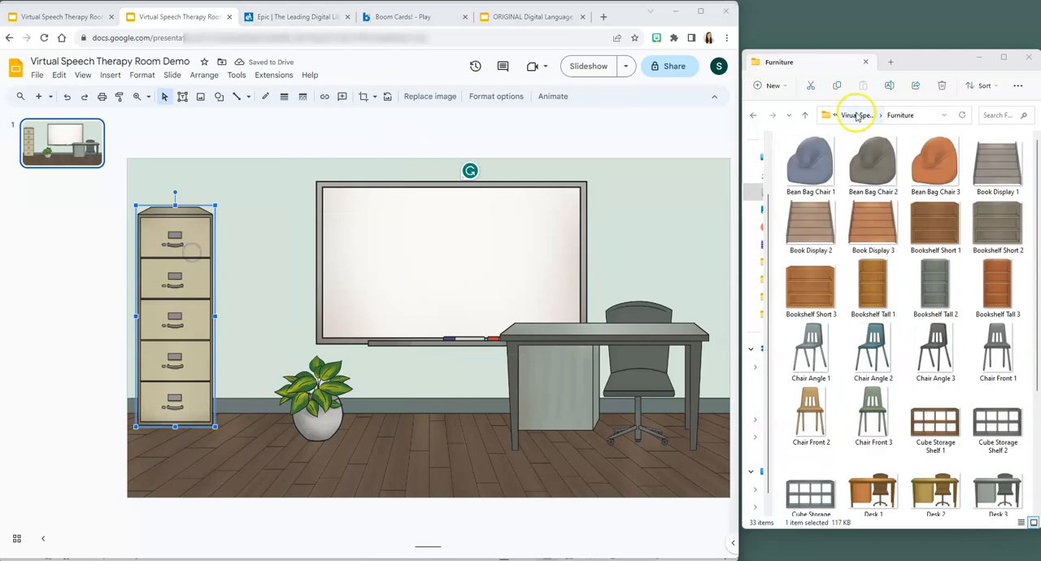
click(857, 115)
double_click(872, 166)
scroll(873, 285, down, 10)
drag(858, 301, 367, 288)
drag(213, 294, 356, 312)
drag(463, 327, 317, 441)
- Reorder the rug behind the plant and desk but in front of the room background, and nudge the desk slightly right
right_click(315, 442)
shift+click(279, 243)
right_click(279, 243)
click(509, 341)
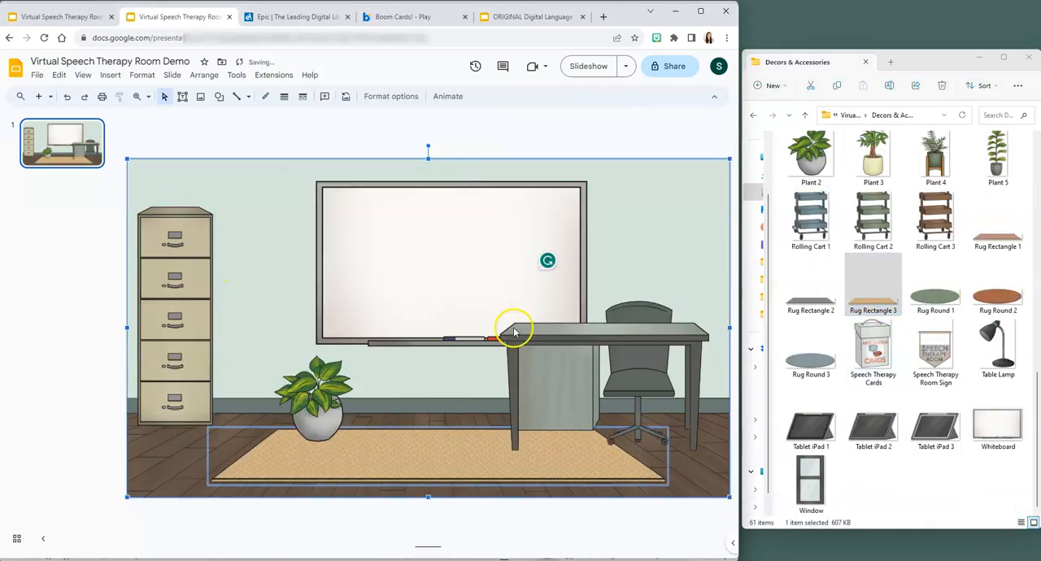
drag(563, 354, 572, 357)
- Shrink the potted plant and place it on top of the file cabinet, in front of the cabinet
click(324, 398)
drag(356, 355, 315, 400)
drag(294, 421, 169, 193)
right_click(172, 183)
click(382, 315)
- Insert a dark-screened desktop computer image, shrink it and set it on the left part of the desk
scroll(825, 302, up, 8)
drag(935, 323, 598, 299)
drag(428, 455, 674, 216)
drag(716, 175, 613, 292)
drag(655, 254, 641, 271)
drag(612, 295, 600, 286)
- Insert the Banner Speech 1 image, scale it down, tilt it and hang it across the whiteboard's upper-left corner
scroll(875, 309, up, 3)
drag(872, 238, 455, 274)
drag(155, 169, 507, 292)
drag(566, 345, 376, 223)
drag(319, 170, 355, 183)
mouse_move(397, 230)
mouse_down()
mouse_move(411, 229)
mouse_move(383, 235)
mouse_up()
drag(340, 187, 387, 204)
drag(445, 231, 423, 214)
drag(447, 173, 437, 175)
drag(432, 211, 382, 216)
click(410, 280)
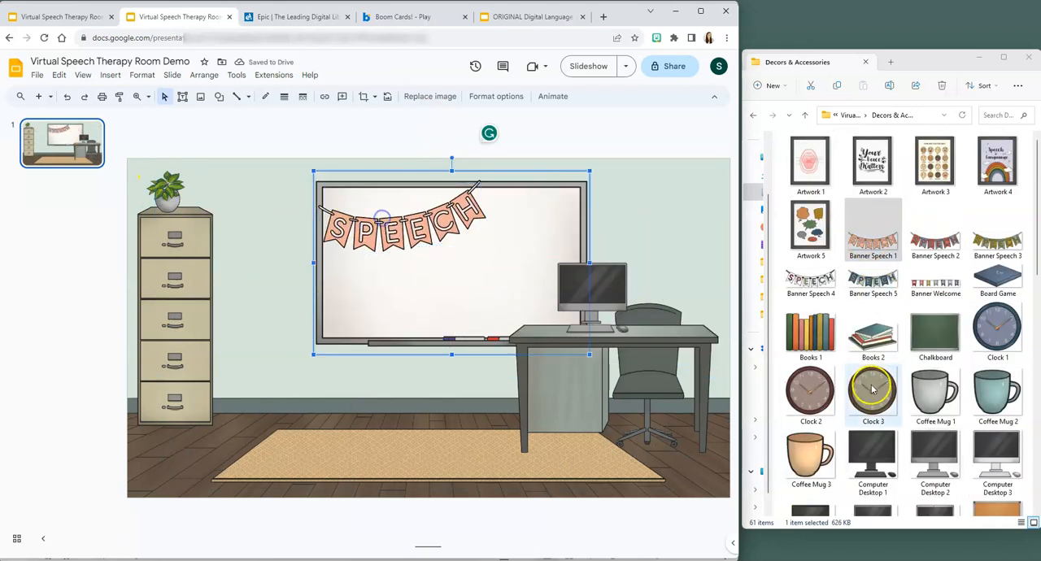
- Insert the Rolling Cart 3 image, shrink it and place it on the floor between the file cabinet and the whiteboard
scroll(873, 396, down, 5)
drag(935, 481, 329, 361)
drag(455, 192, 293, 414)
drag(263, 461, 274, 355)
click(390, 378)
- Insert the Rectangular Table 1 image from the Furniture folder, resize it and center it on the rug
scroll(901, 296, down, 3)
click(753, 116)
double_click(830, 186)
scroll(911, 366, down, 5)
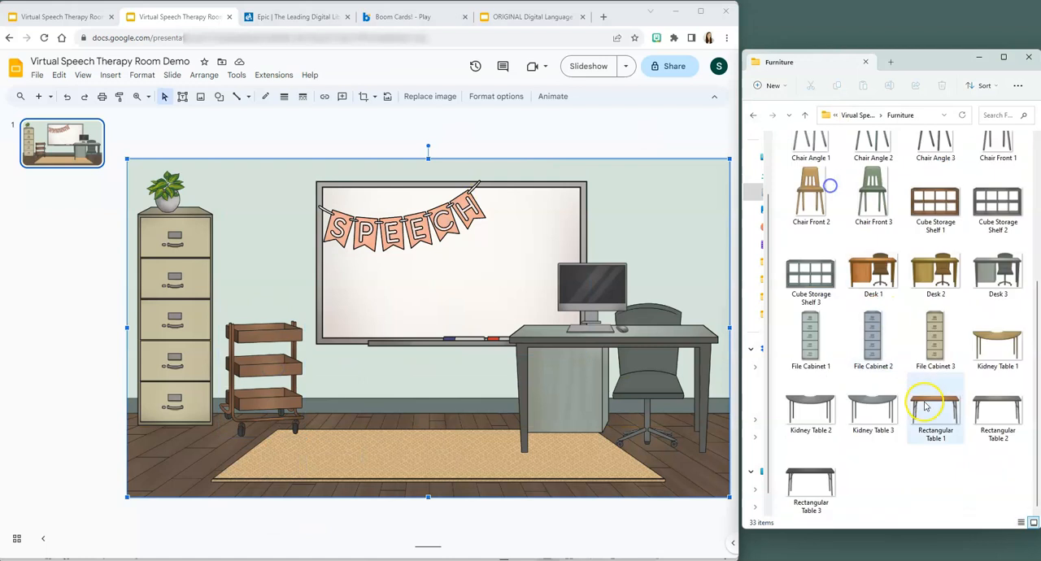
drag(932, 408, 466, 365)
drag(246, 227, 492, 379)
drag(606, 417, 428, 383)
drag(577, 349, 540, 368)
drag(479, 388, 496, 374)
- Shrink the desk, move it up toward the right wall edge and reposition the computer on top of it
click(552, 342)
drag(507, 300, 544, 325)
drag(642, 399, 643, 385)
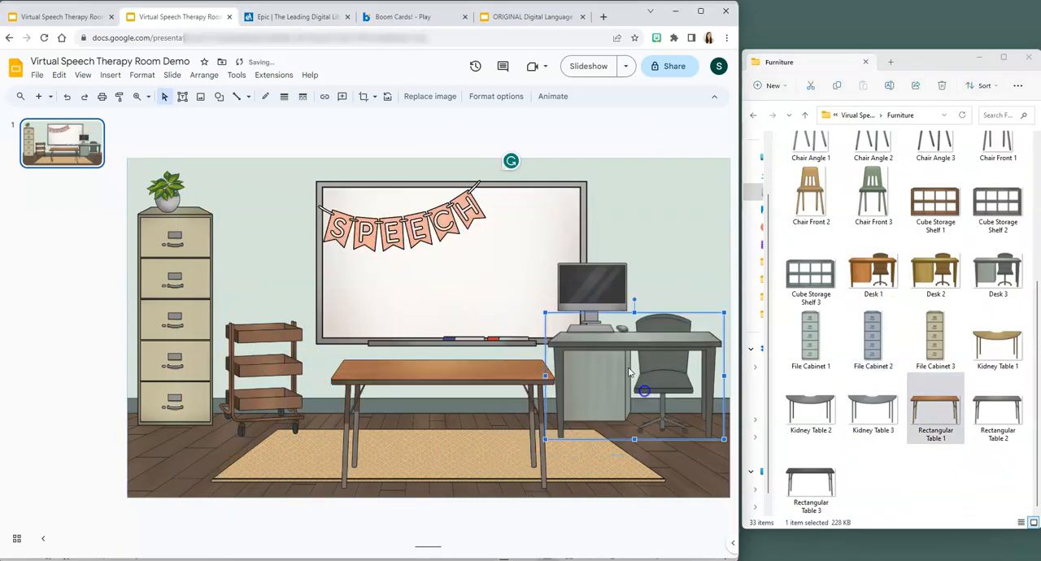
drag(594, 289, 623, 294)
- Insert the Bean Bag Chair 1 image, scale it down and place it in front of the file cabinet
scroll(846, 325, up, 5)
drag(809, 163, 438, 270)
drag(313, 368, 174, 372)
drag(445, 184, 244, 391)
drag(208, 431, 222, 400)
- Insert the Chair Front 3 image, shrink it, place it at the table and bring the table in front of the chair
drag(873, 413, 469, 321)
drag(574, 144, 455, 351)
drag(419, 417, 422, 383)
right_click(507, 370)
mouse_move(550, 317)
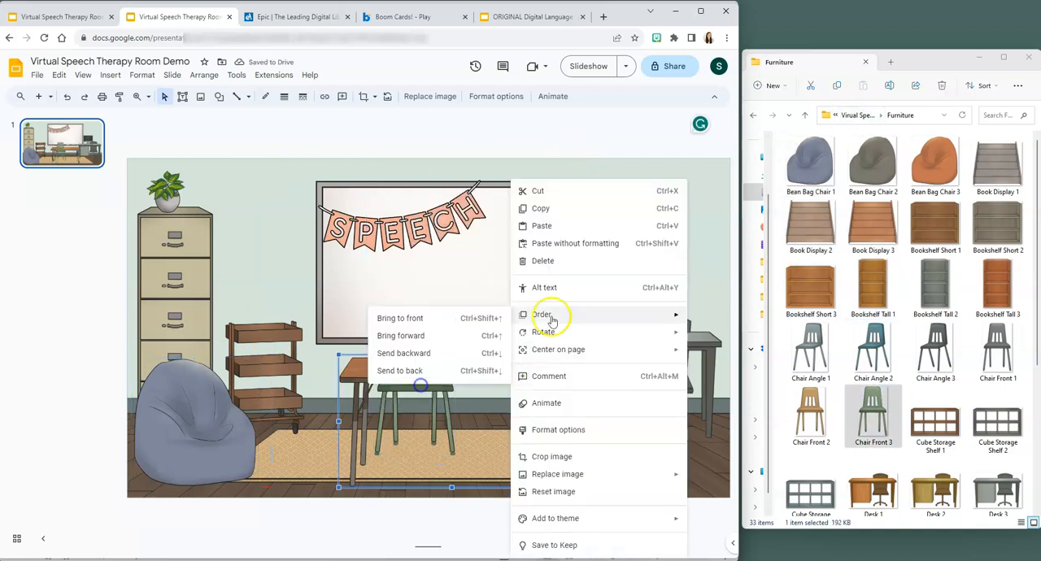
click(400, 317)
- Insert the Coffee Mug 3 image from the Decors & Accessories folder, shrink it and set it on the desk beside the computer
click(863, 119)
double_click(823, 174)
scroll(911, 244, down, 3)
drag(810, 285, 585, 254)
drag(637, 203, 574, 262)
drag(556, 282, 691, 321)
drag(707, 305, 700, 313)
- Insert the Artwork 2 image, shrink it and hang it on the wall between the file cabinet and the whiteboard
drag(994, 489, 959, 481)
scroll(935, 325, up, 3)
drag(872, 163, 524, 325)
drag(666, 153, 445, 433)
drag(413, 472, 269, 233)
- Insert the Artwork 1 image, shrink it, hang it on the wall above the desk and layer it behind the computer
drag(811, 163, 537, 325)
drag(676, 153, 469, 413)
drag(439, 454, 672, 228)
drag(702, 188, 655, 218)
right_click(655, 216)
mouse_move(651, 314)
click(561, 370)
click(528, 285)
click(663, 463)
click(402, 147)
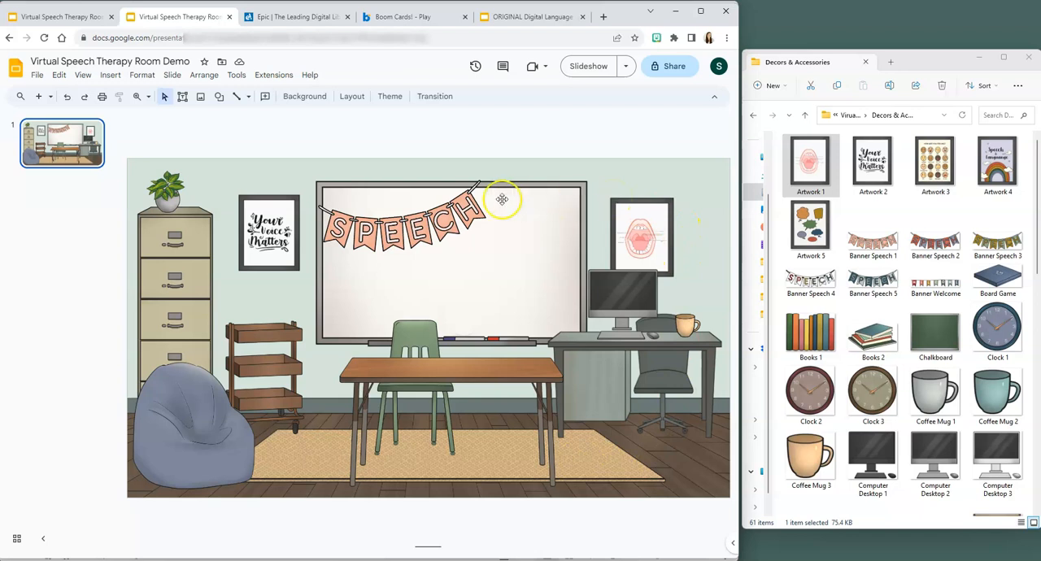
- Adjust the position of the "Your Voice Matters" artwork so it hangs slightly higher on the wall
click(280, 248)
drag(280, 248, 275, 240)
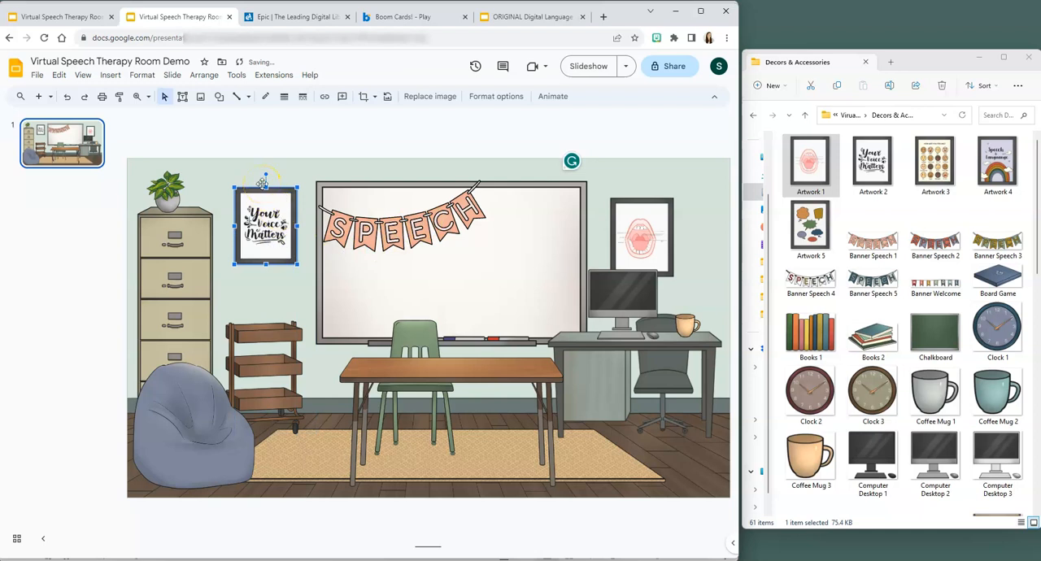
drag(262, 184, 270, 217)
click(283, 163)
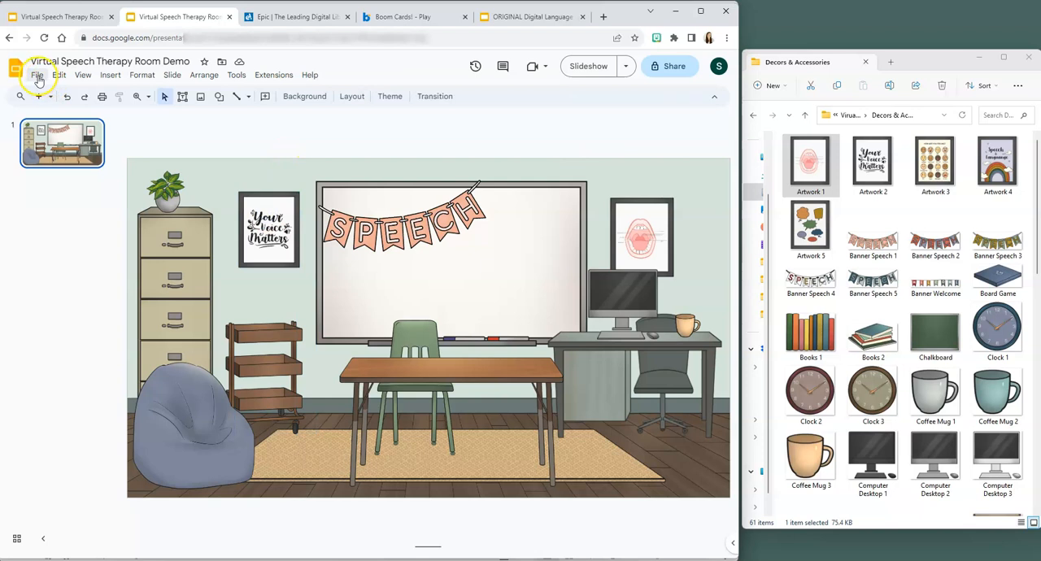
- Download the current slide as a JPEG image
click(38, 76)
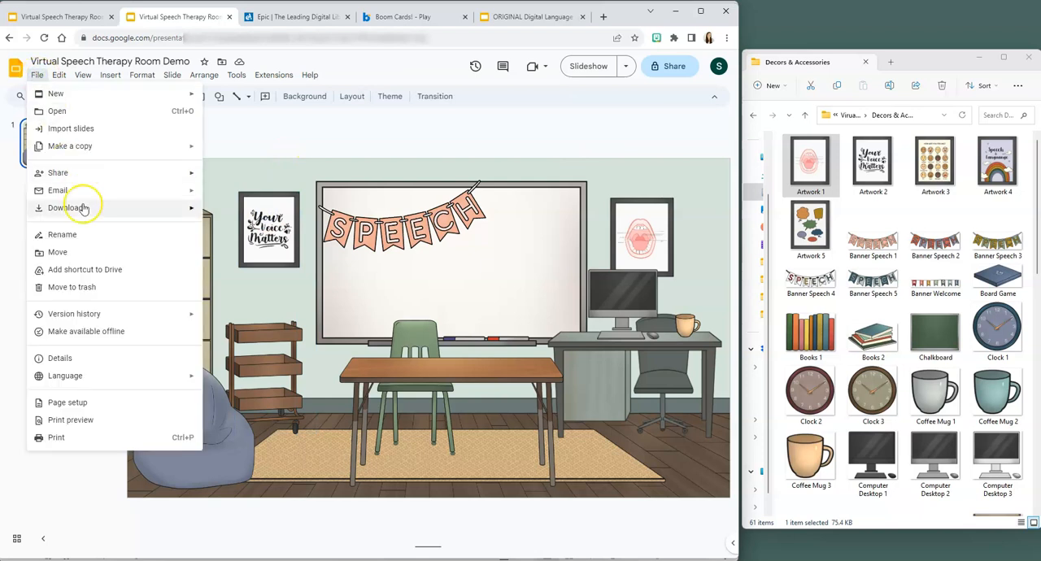
mouse_move(84, 208)
click(274, 284)
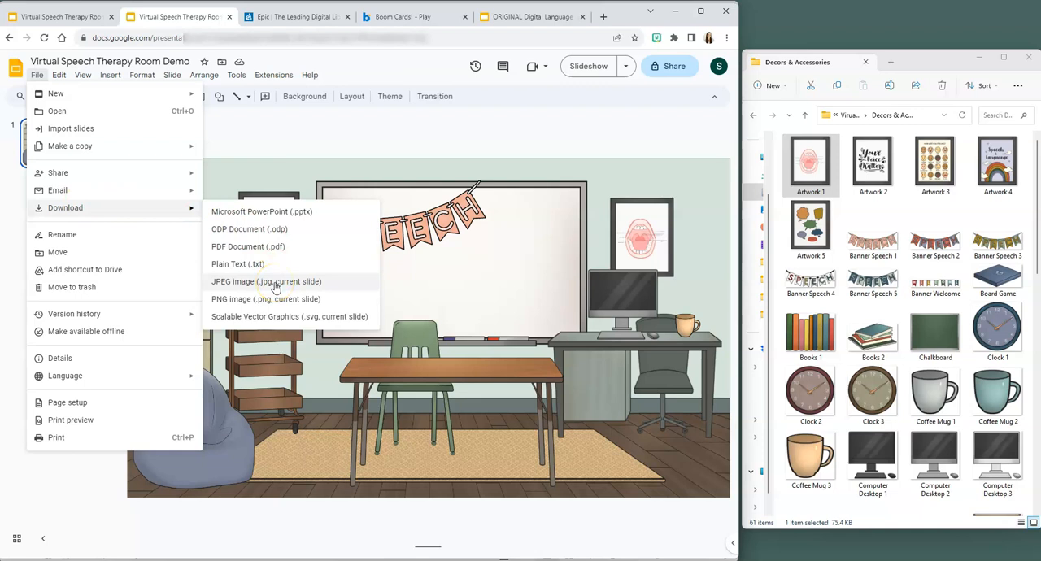
click(275, 285)
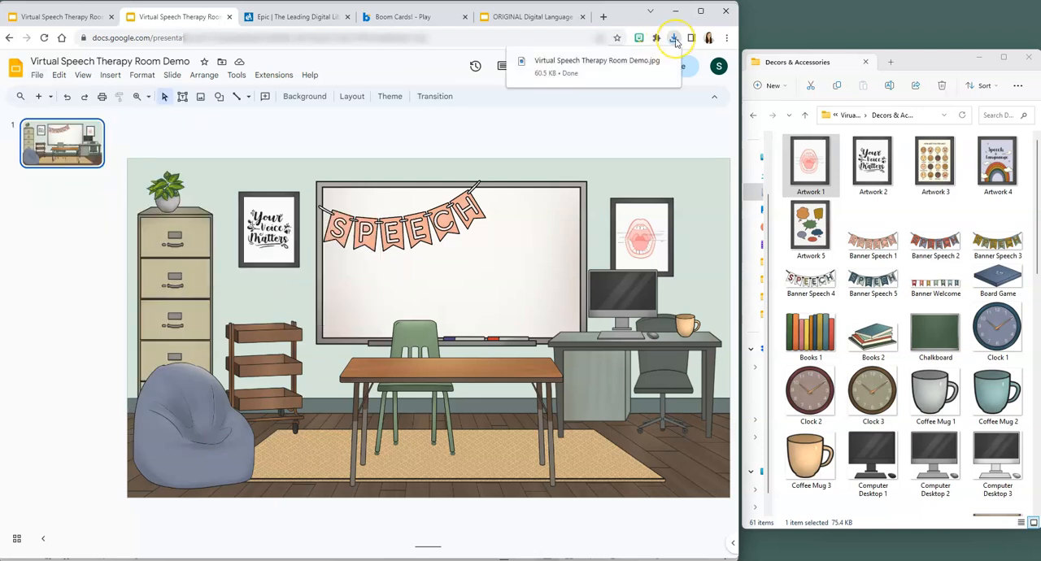
- Add a new slide after the room slide and delete its placeholders to leave it blank
click(75, 137)
right_click(76, 137)
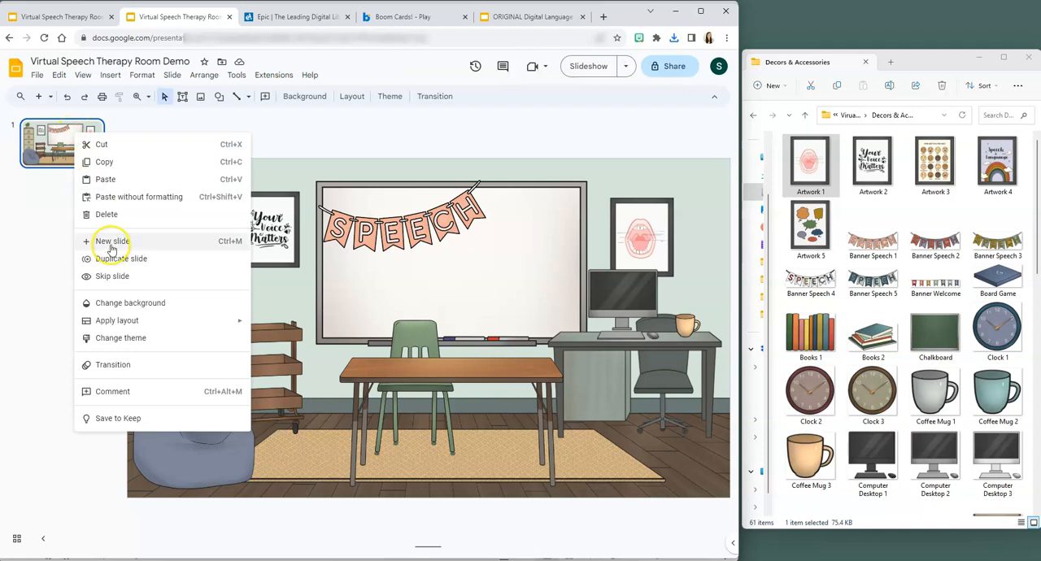
click(111, 241)
drag(135, 157, 730, 506)
key(Delete)
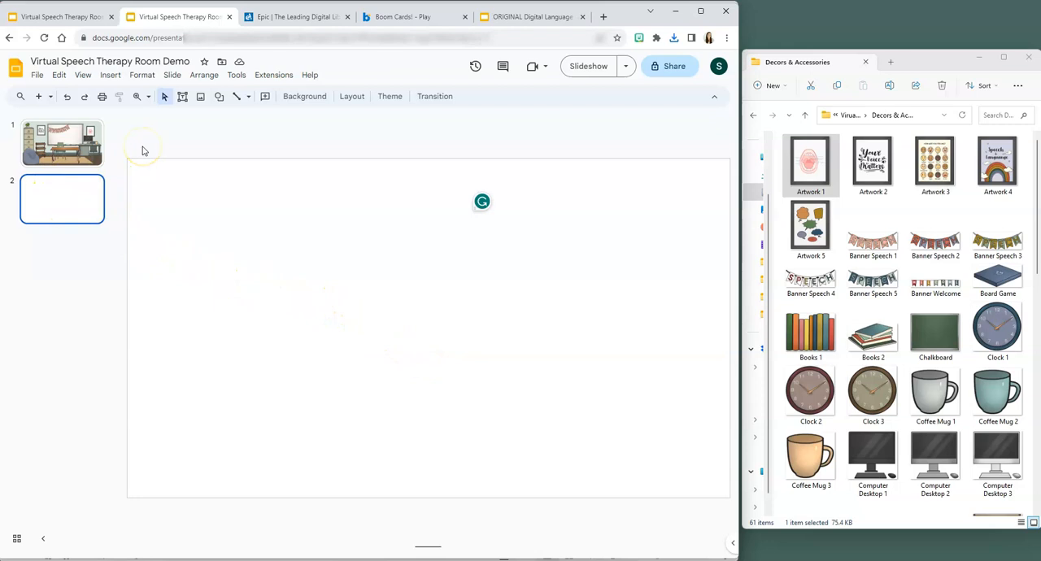
click(75, 154)
- Set the blank slide's background to the Virtual Speech Therapy Room Demo image uploaded from the Downloads folder
right_click(91, 203)
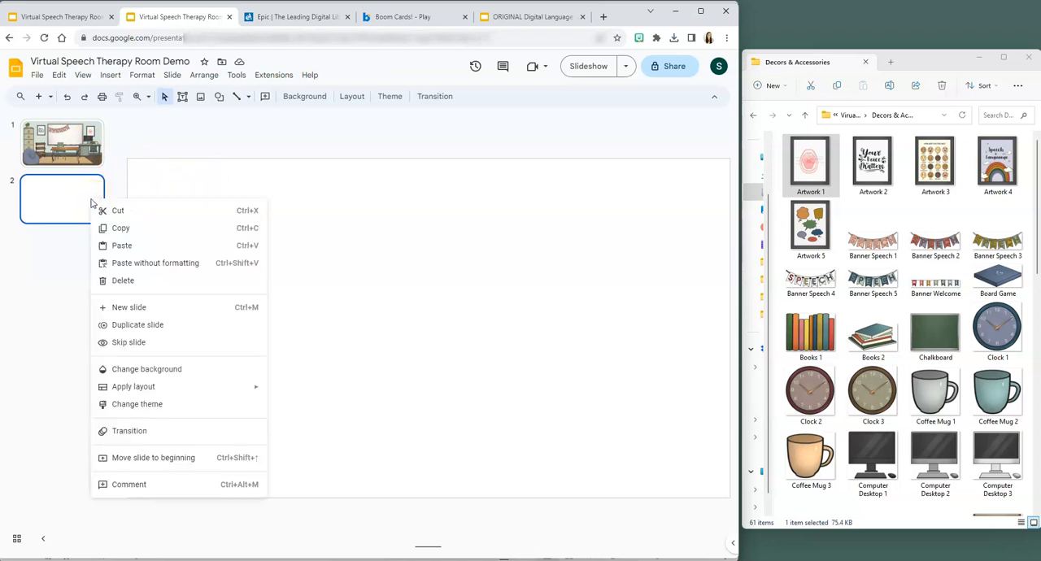
right_click(253, 193)
right_click(254, 194)
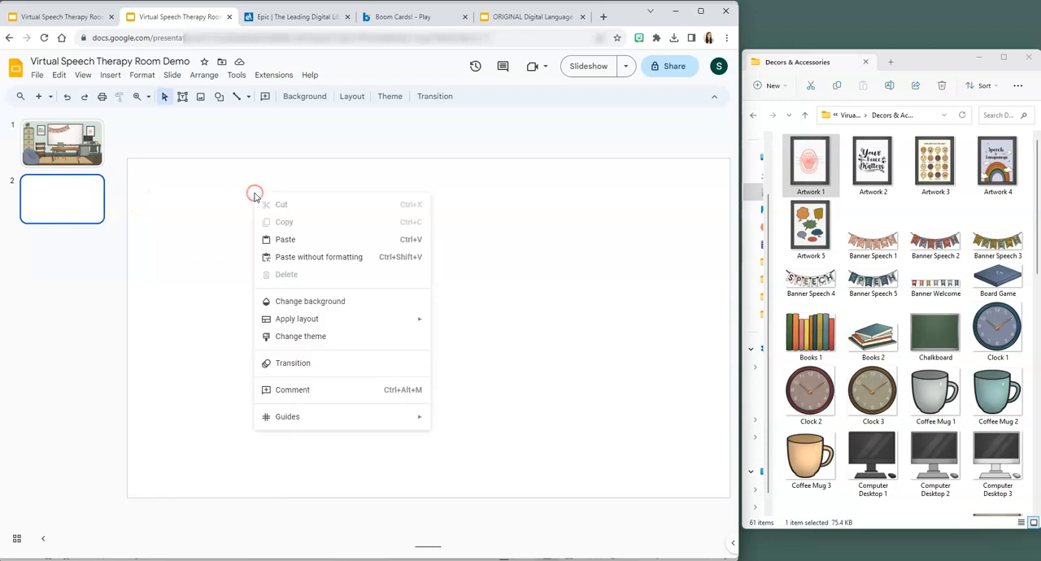
click(296, 301)
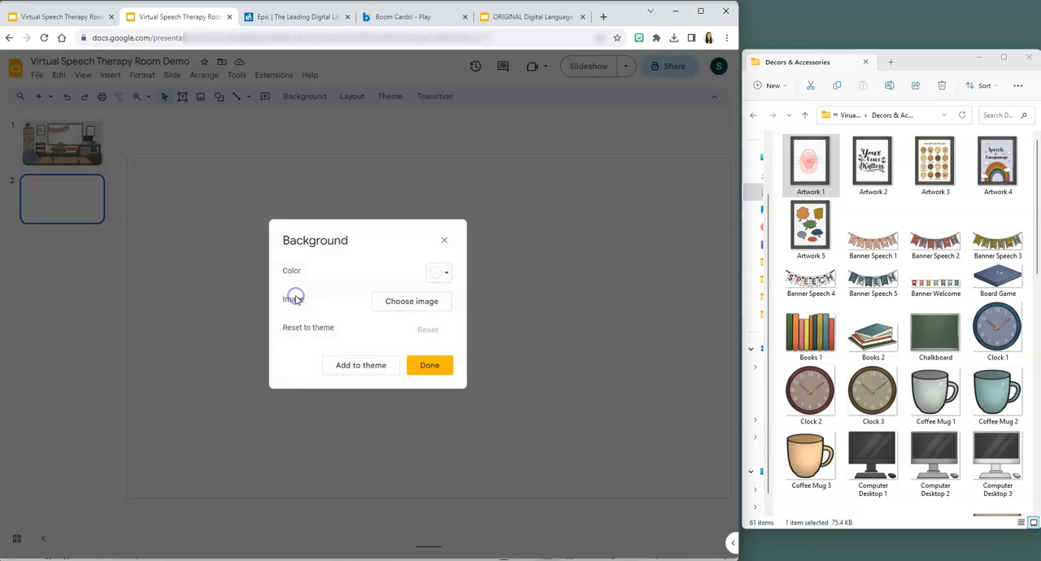
click(415, 302)
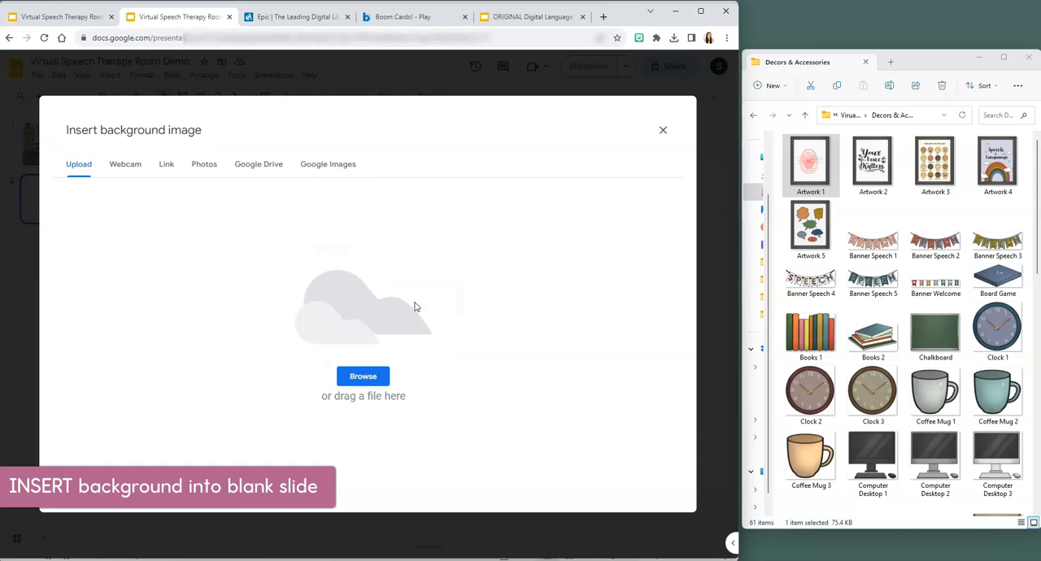
click(363, 377)
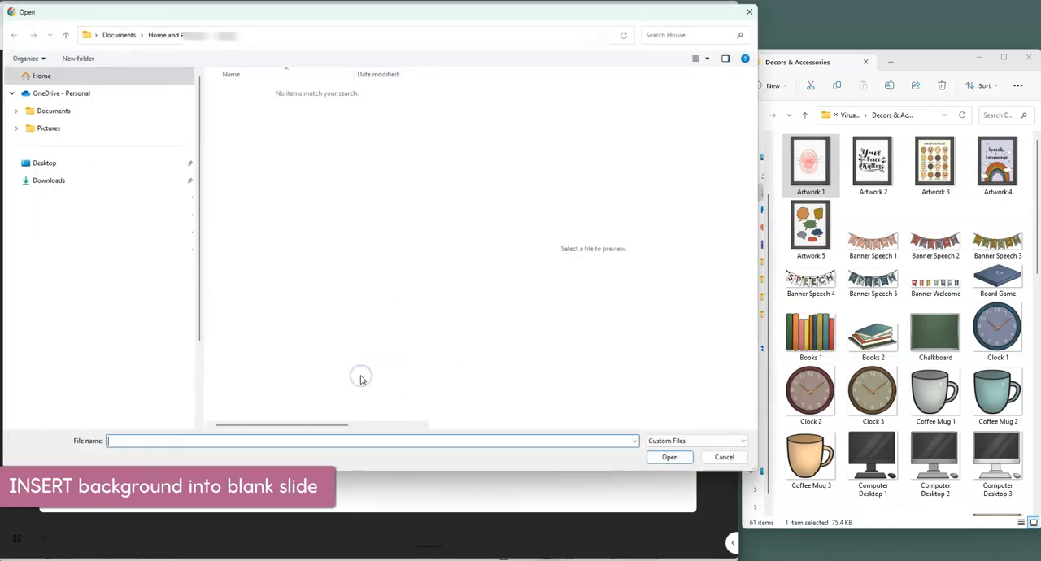
click(69, 182)
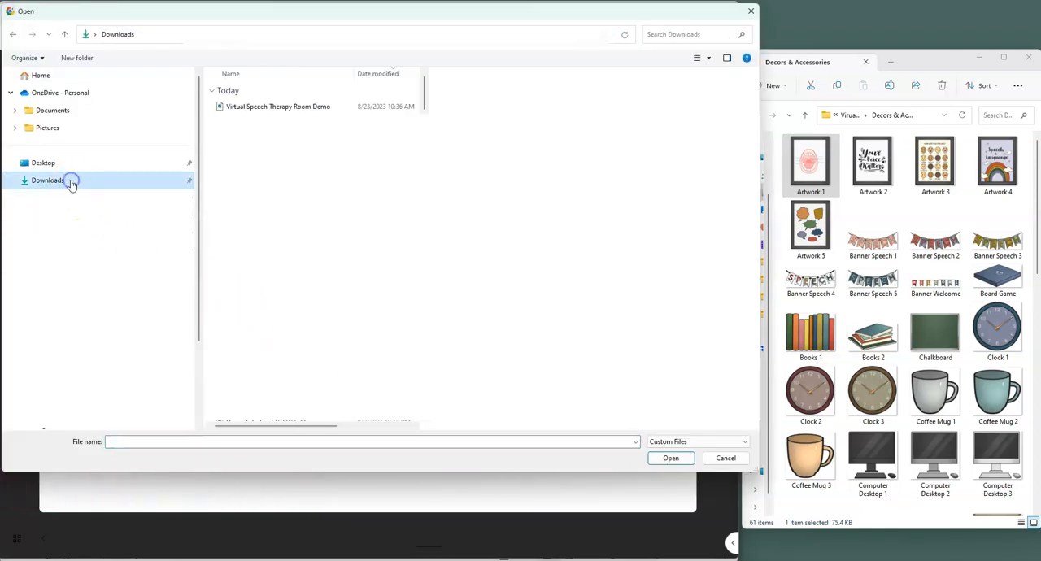
click(313, 111)
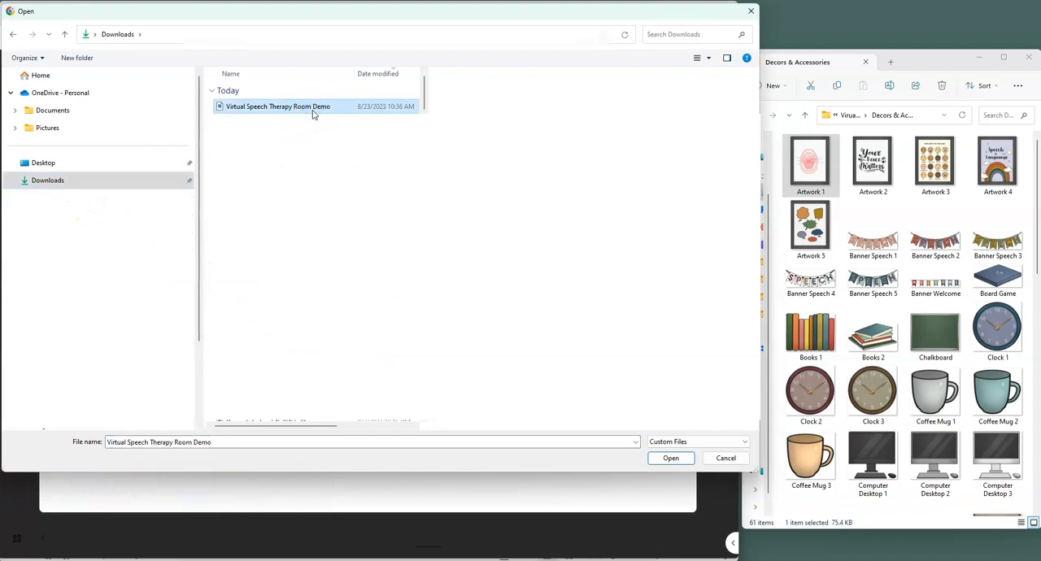
double_click(313, 111)
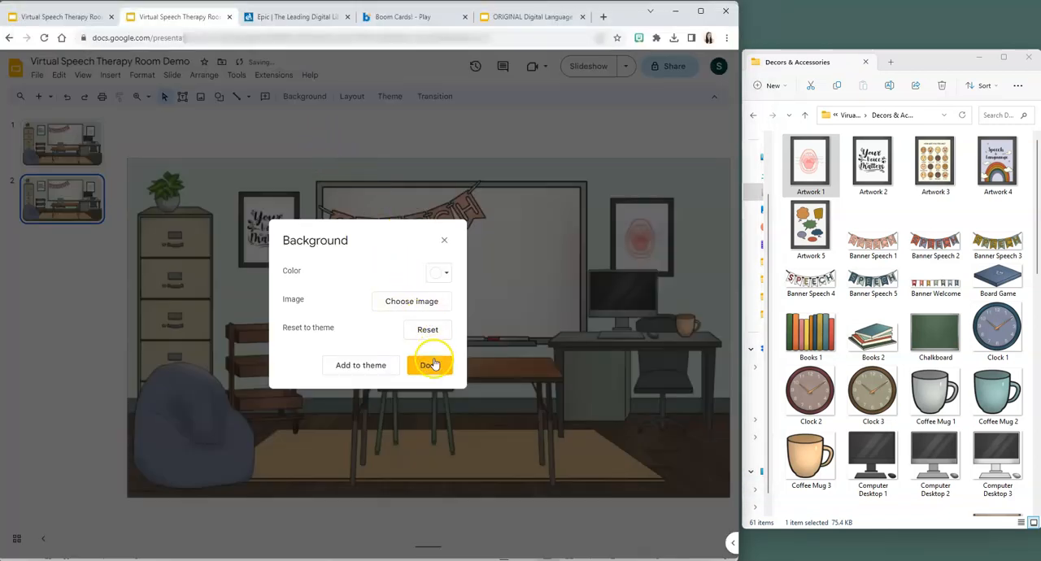
click(428, 363)
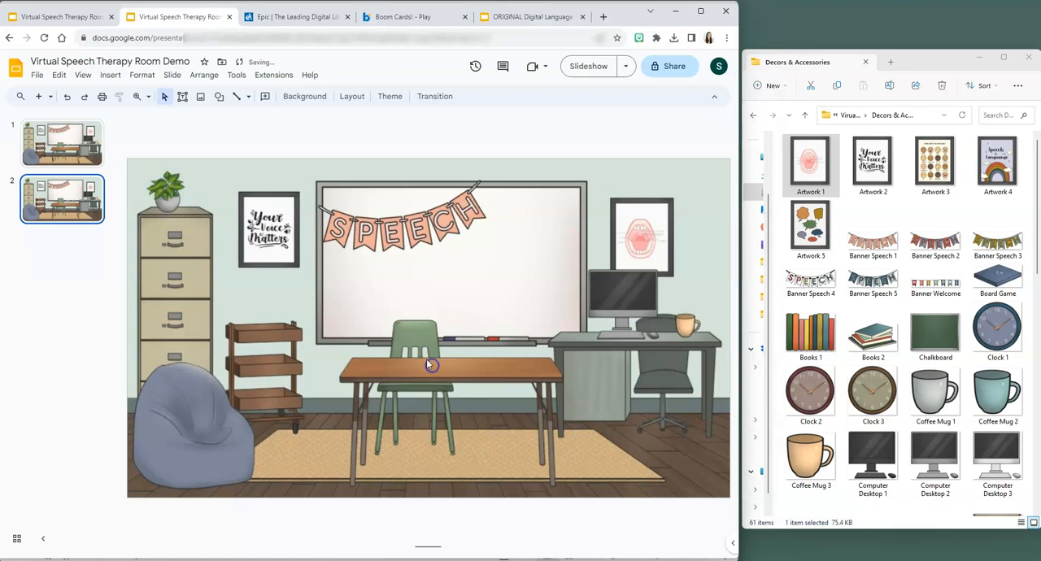